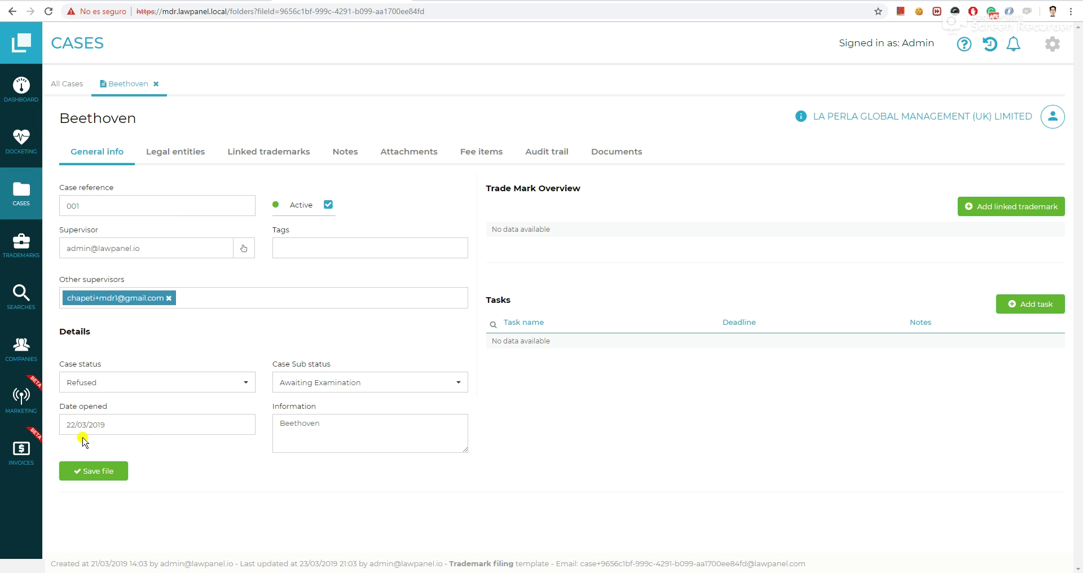
# Filter all cases by the Trademark filing case field Information matching "Beethoven".
pyautogui.click(72, 82)
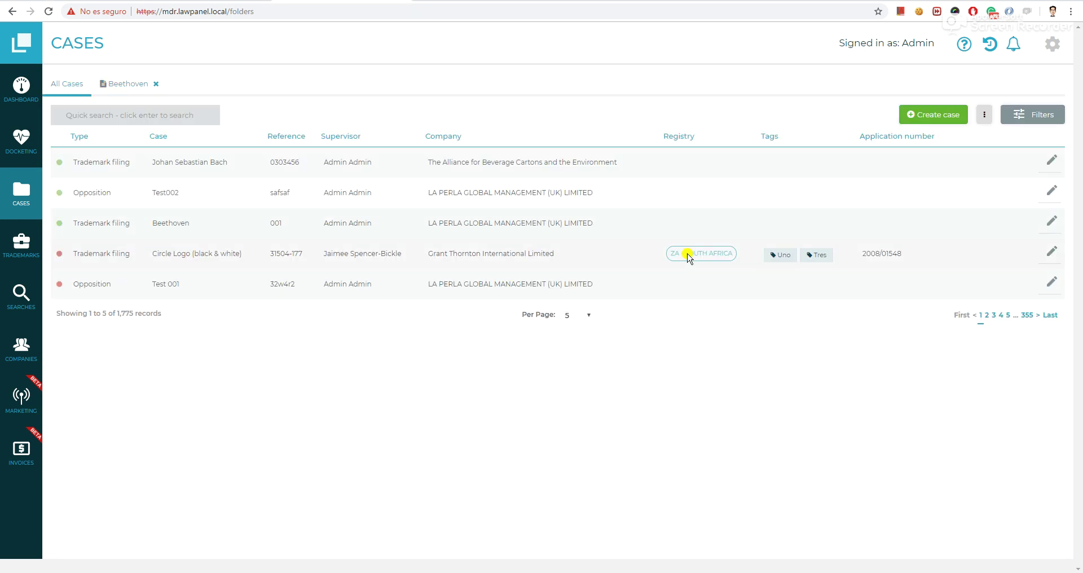
pyautogui.click(1046, 126)
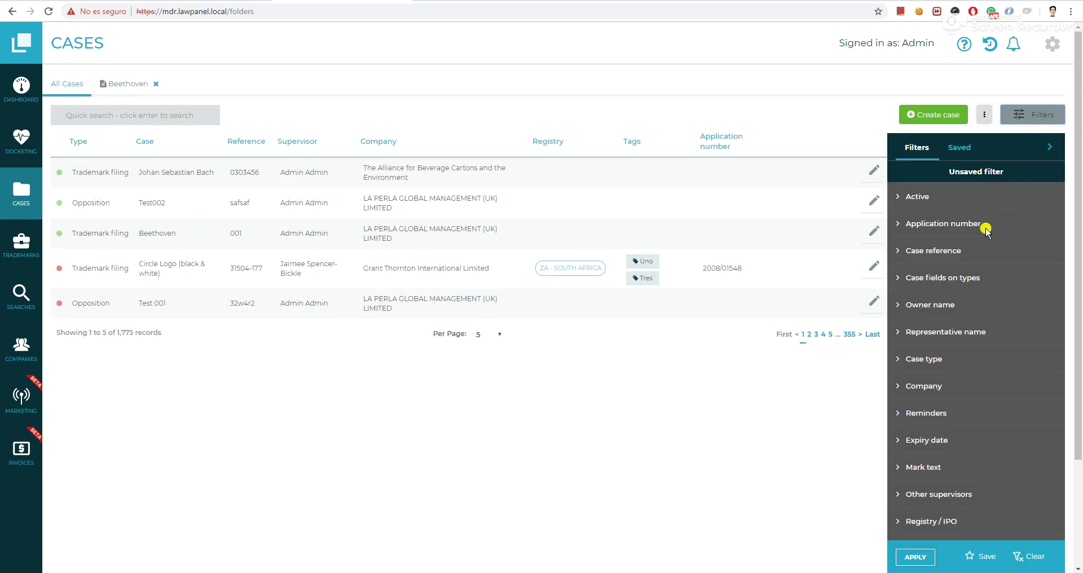
pyautogui.click(939, 279)
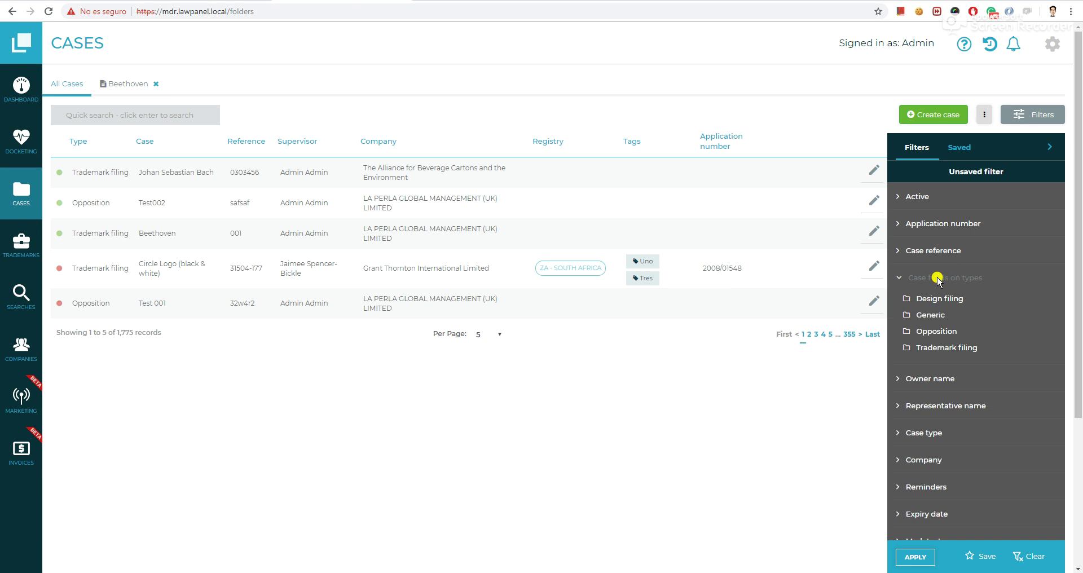
pyautogui.click(931, 349)
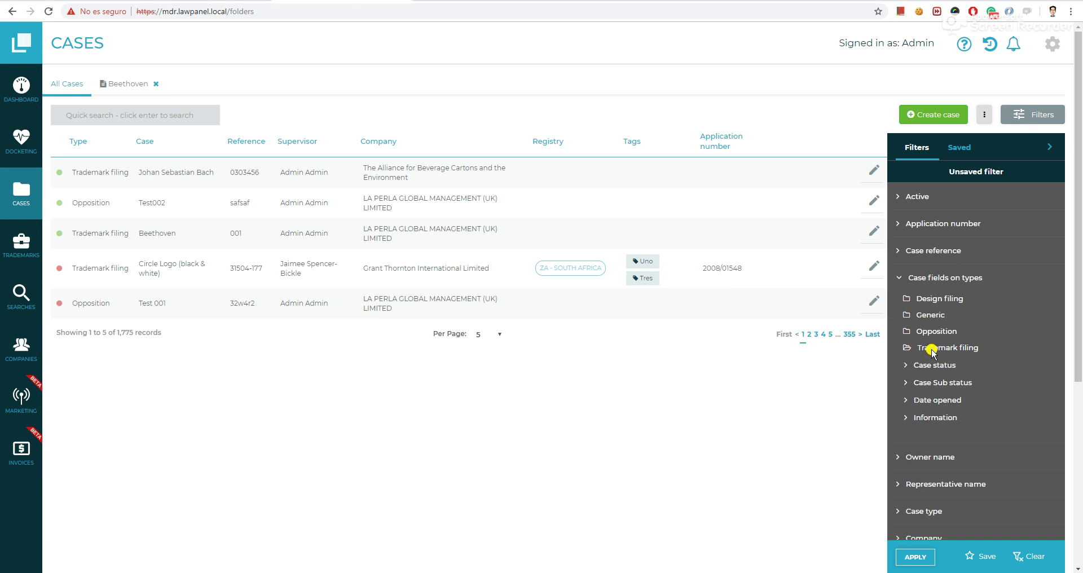
pyautogui.click(936, 417)
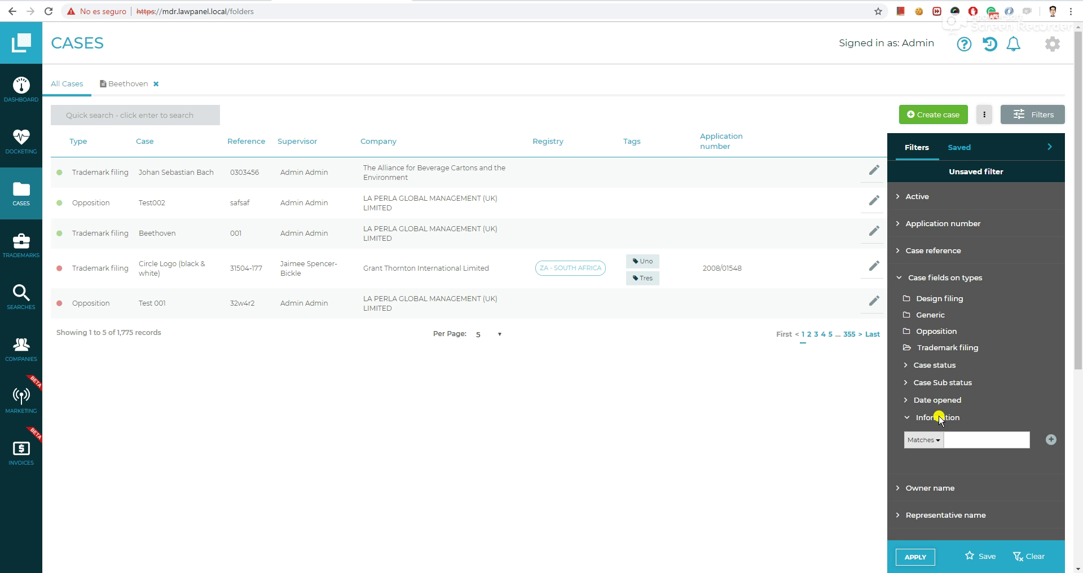
pyautogui.click(978, 446)
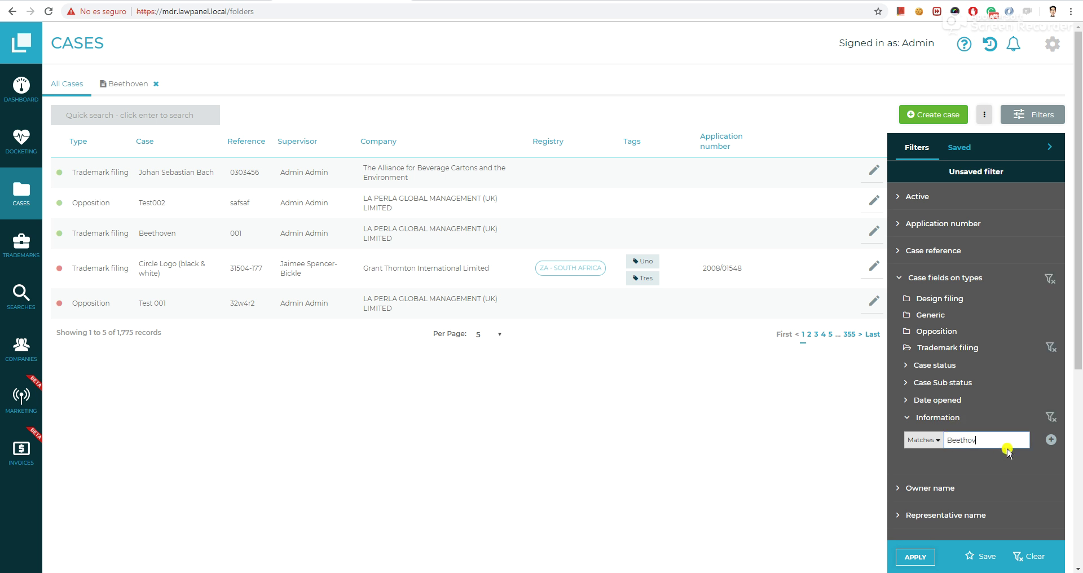
pyautogui.press('Return')
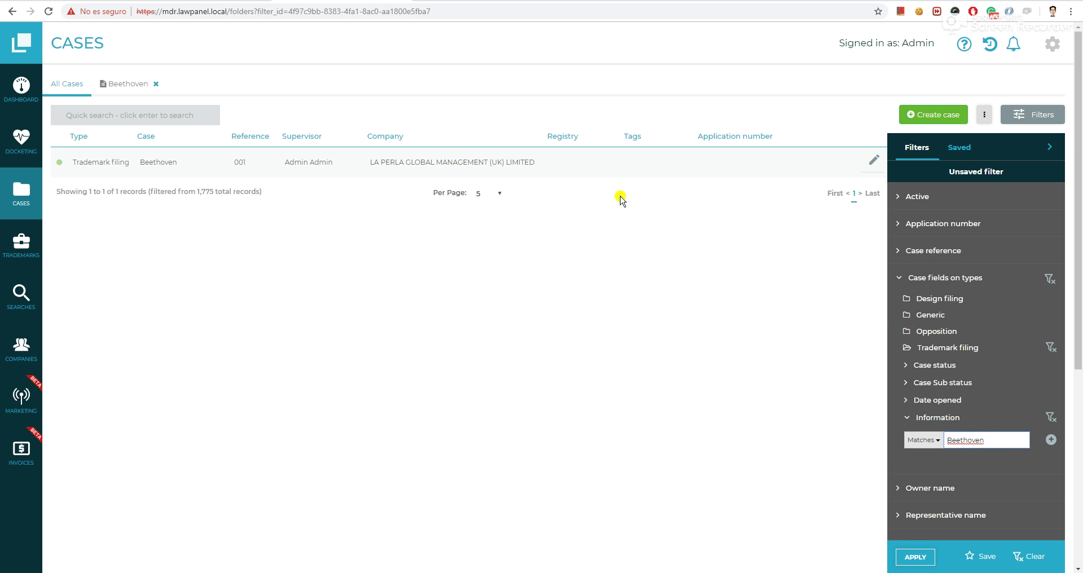
# Check the Information text in the Beethoven case and return to the list of all cases.
pyautogui.click(126, 84)
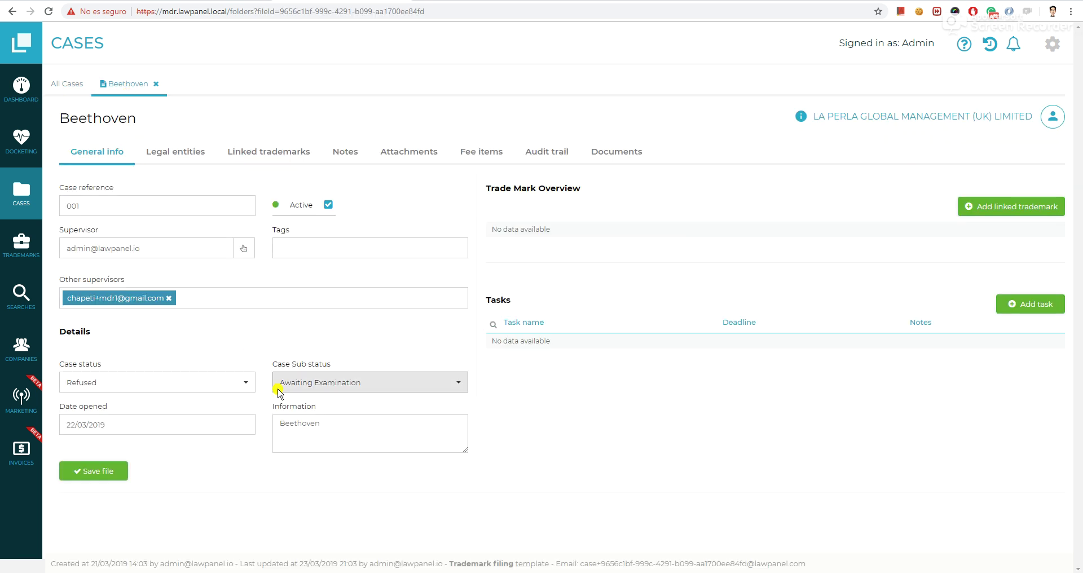
pyautogui.moveTo(342, 431); pyautogui.dragTo(280, 427)
pyautogui.click(574, 436)
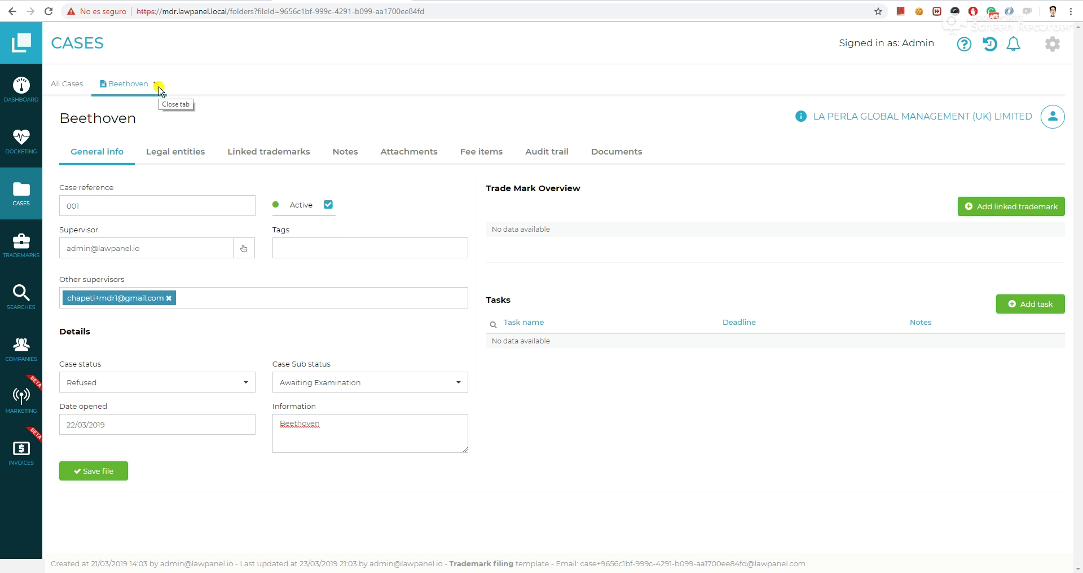
pyautogui.click(66, 86)
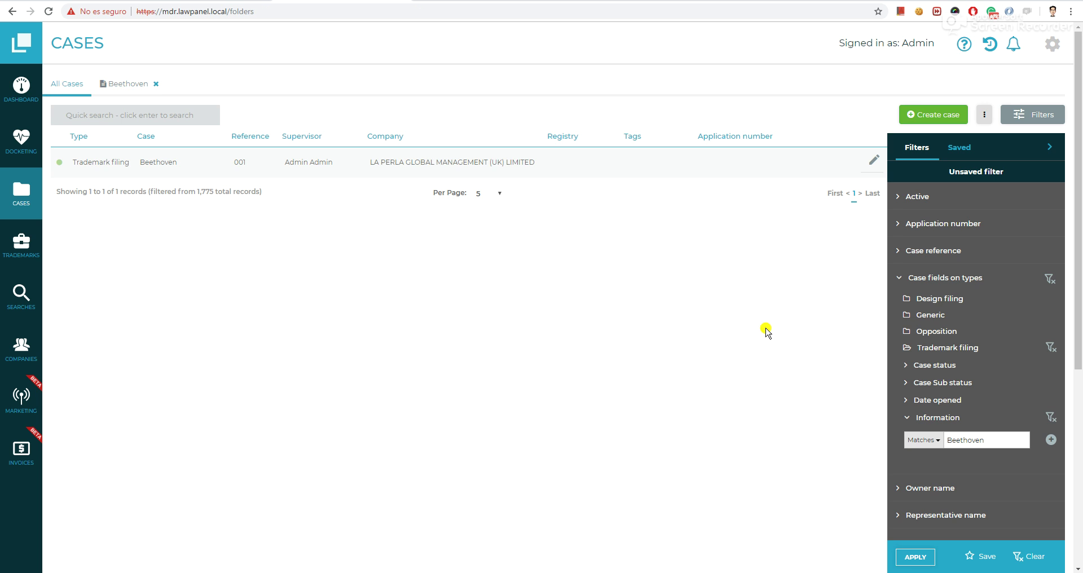
# Replace the Information filter with Date opened on 22/03/2019 and compare it with the date in the Beethoven case.
pyautogui.click(1051, 418)
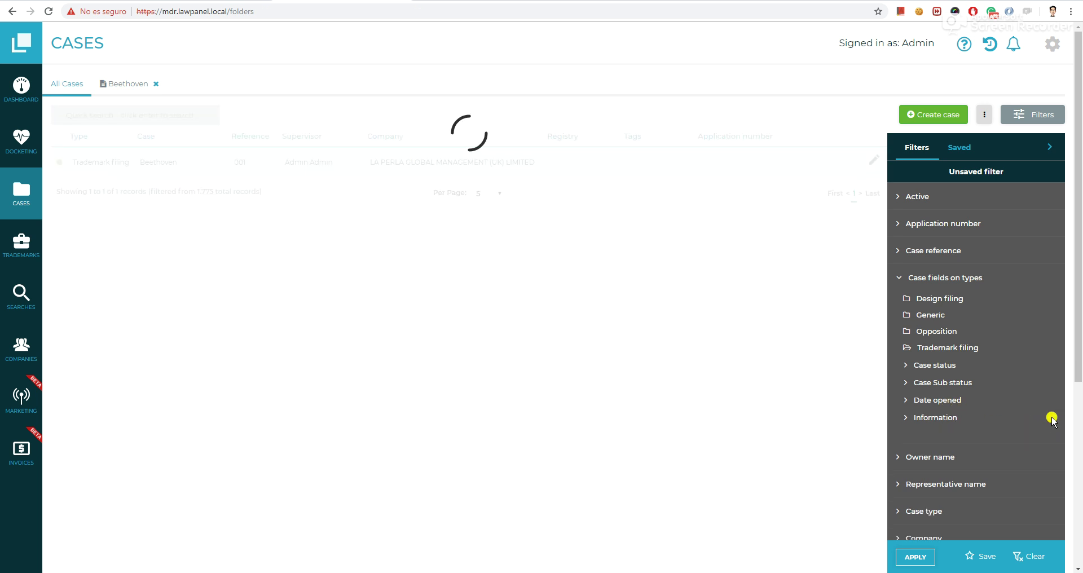
pyautogui.click(937, 400)
pyautogui.click(940, 425)
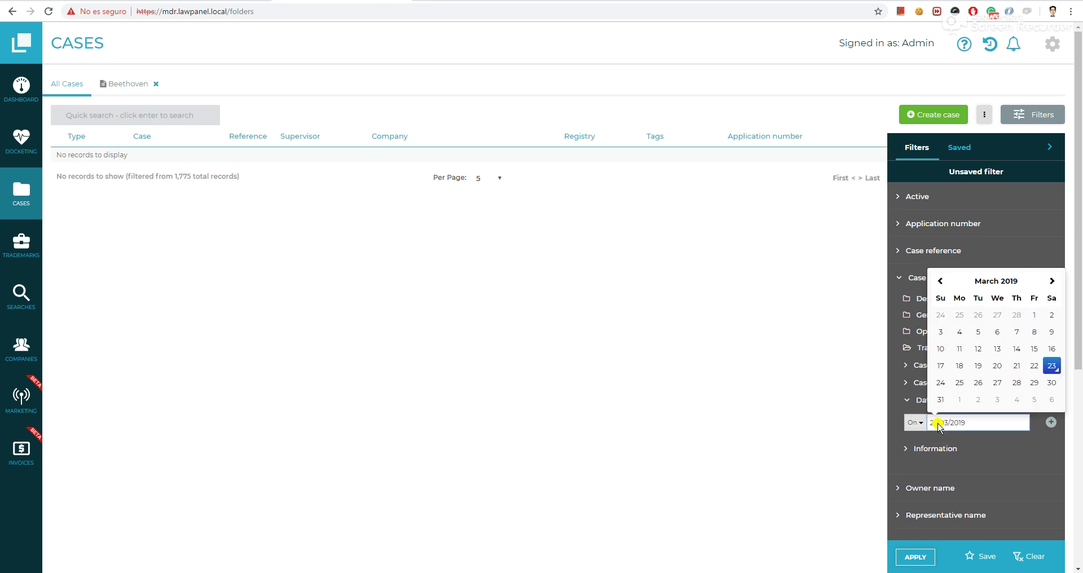
pyautogui.click(1034, 365)
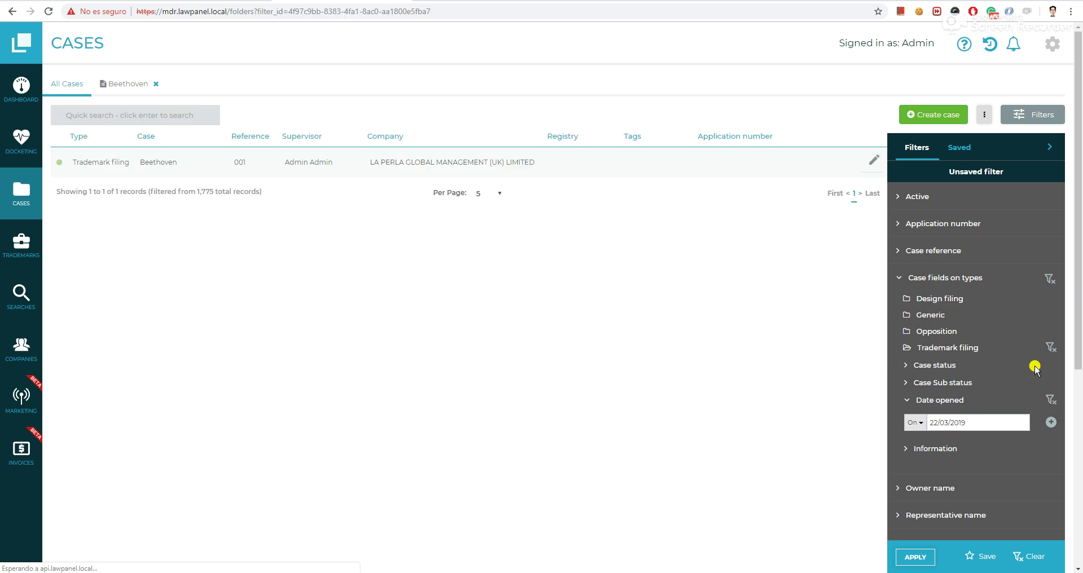
pyautogui.click(117, 85)
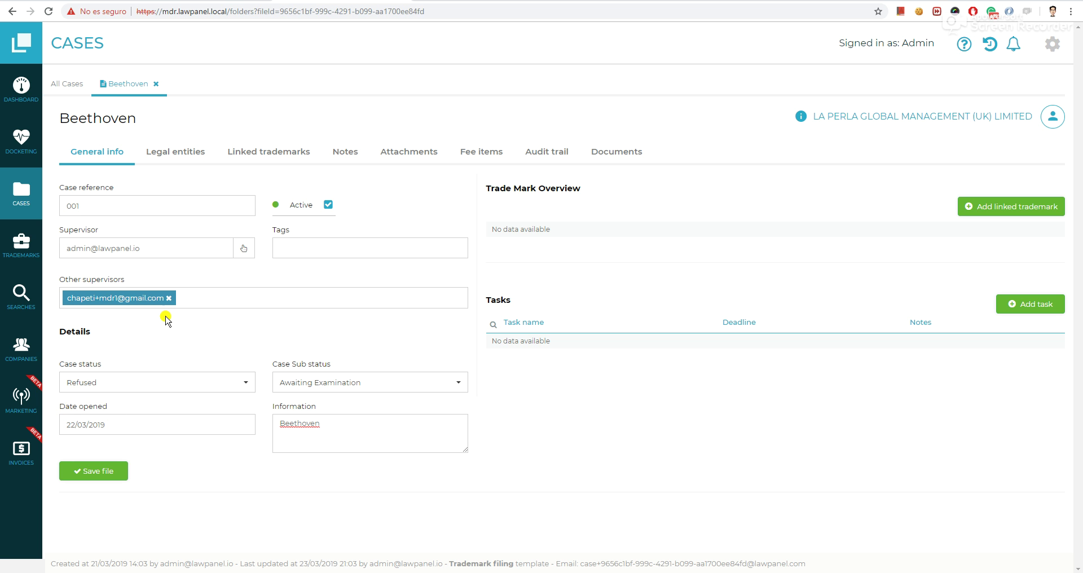
pyautogui.click(66, 87)
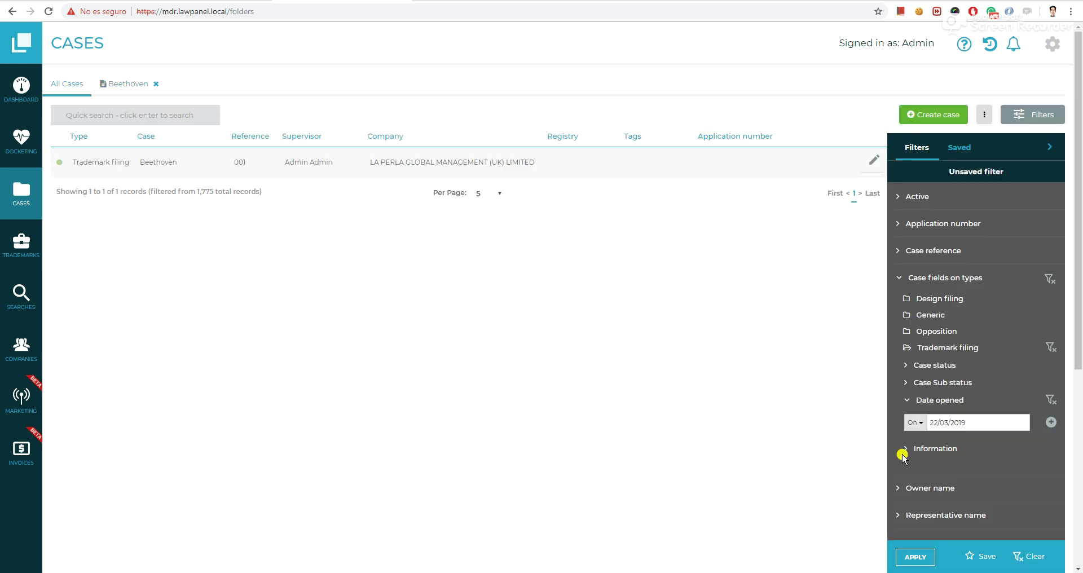
# Add a Trademark filing filter for Case status matching Refused.
pyautogui.click(948, 367)
pyautogui.click(962, 387)
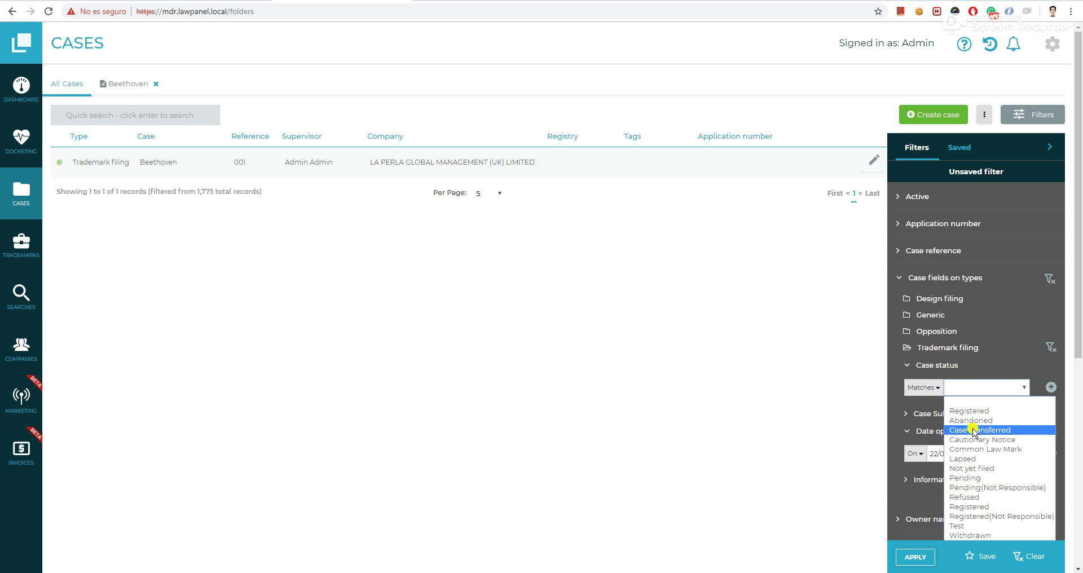
pyautogui.click(970, 497)
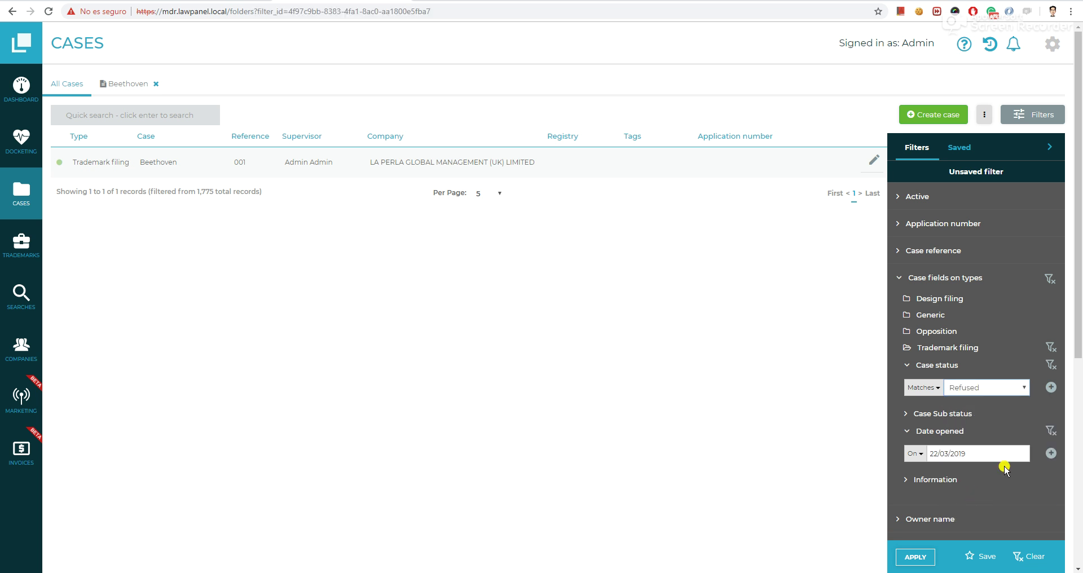
pyautogui.click(1050, 386)
pyautogui.click(982, 401)
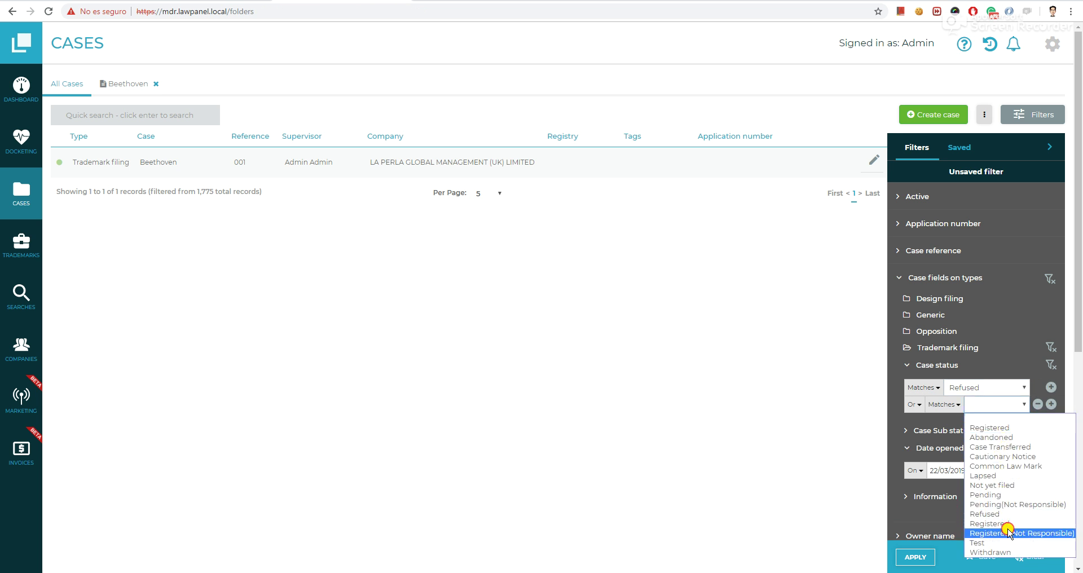
pyautogui.click(1008, 533)
pyautogui.click(1001, 404)
pyautogui.click(1013, 495)
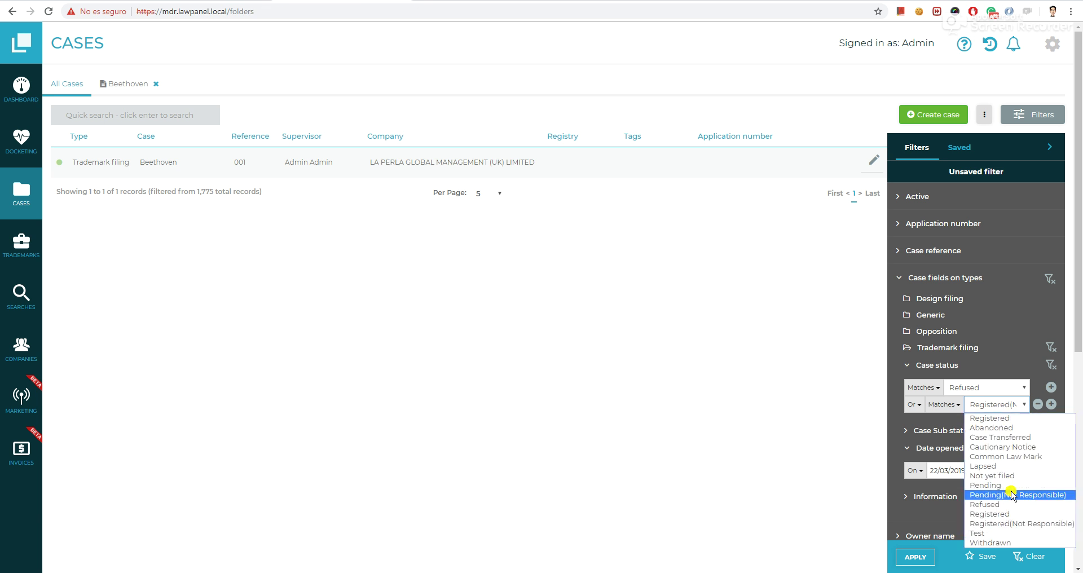
pyautogui.click(1036, 406)
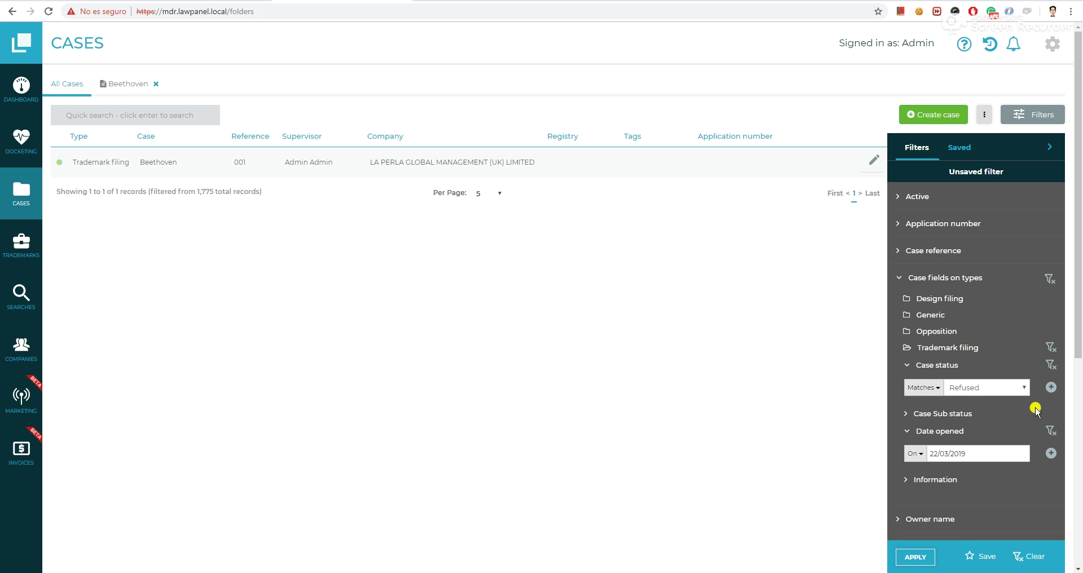
# Check the case status in the Beethoven case, return to all cases and clear the Date opened filter.
pyautogui.click(119, 86)
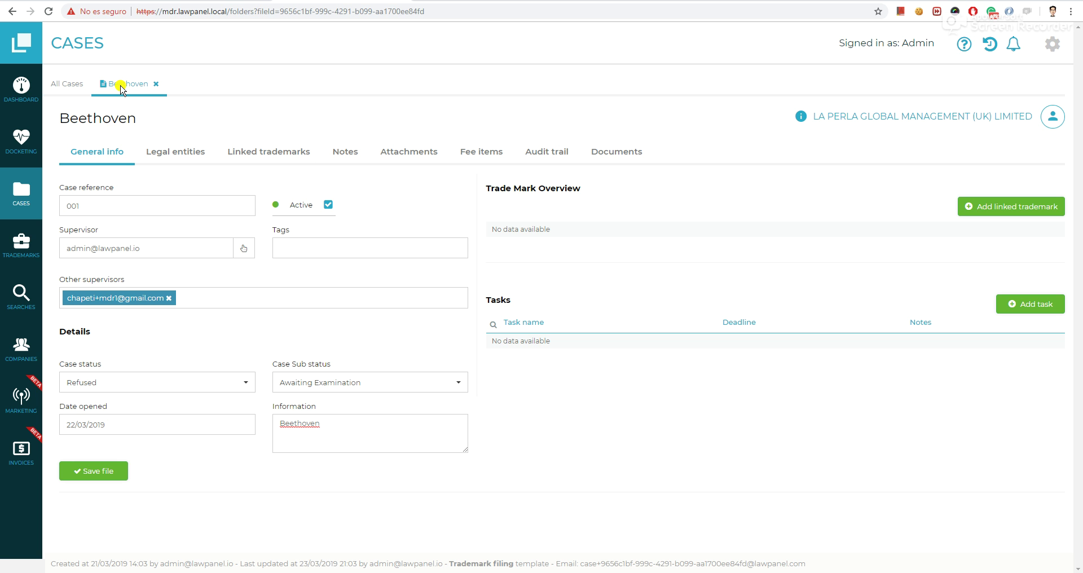
pyautogui.click(67, 86)
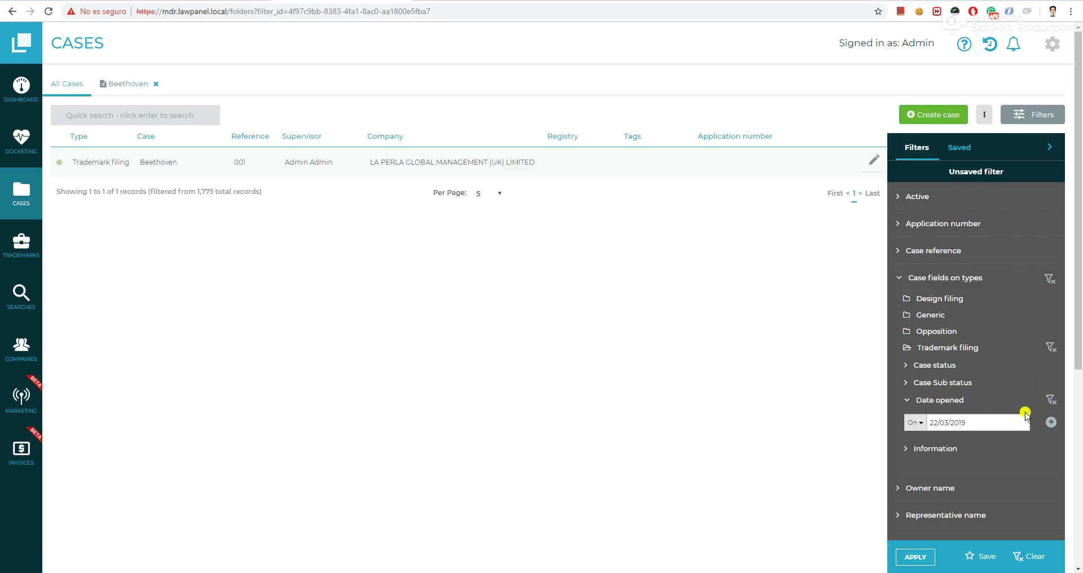
pyautogui.click(1052, 399)
# Filter trademark filings by Case status matching Registered or Registered(Not Responsible).
pyautogui.click(934, 365)
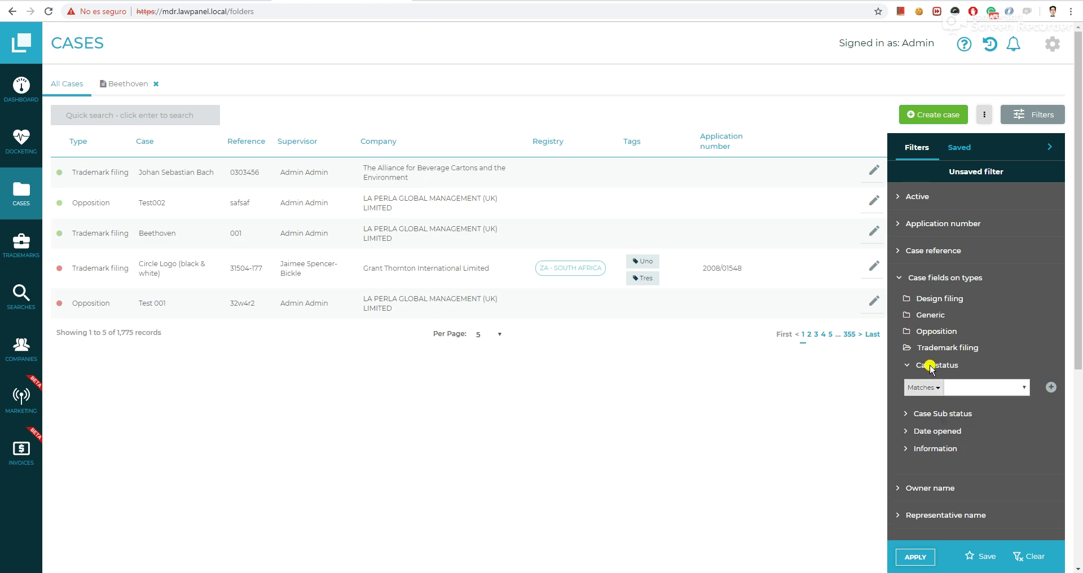
pyautogui.click(974, 387)
pyautogui.click(981, 411)
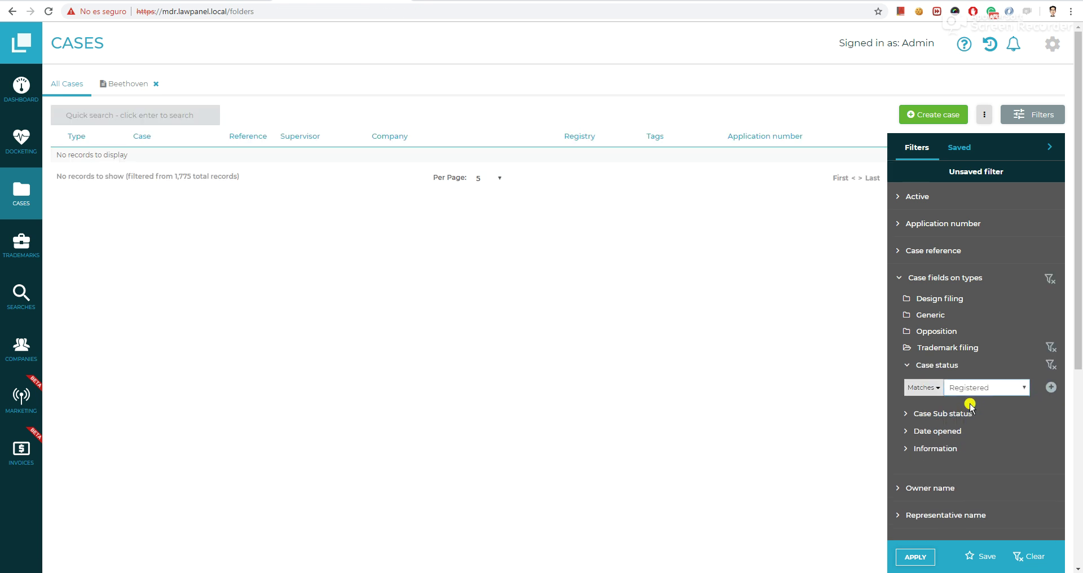
pyautogui.click(1051, 387)
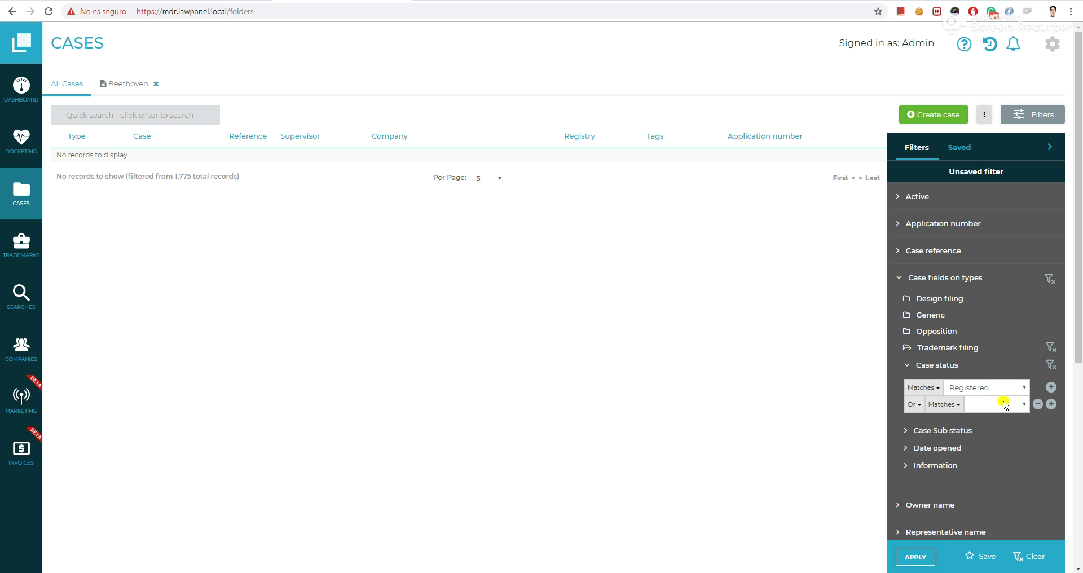
pyautogui.click(993, 410)
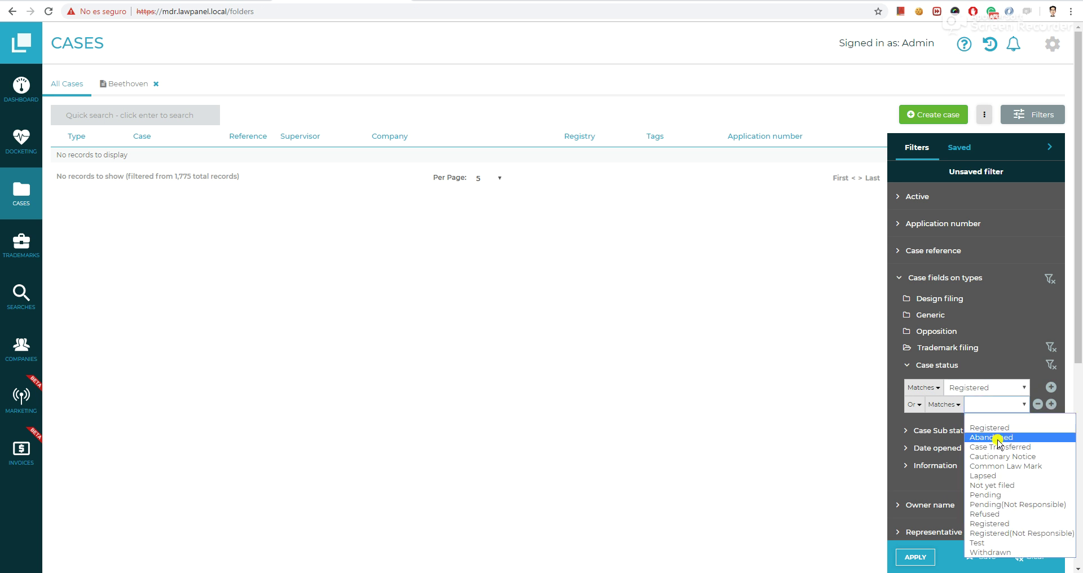
pyautogui.click(1017, 534)
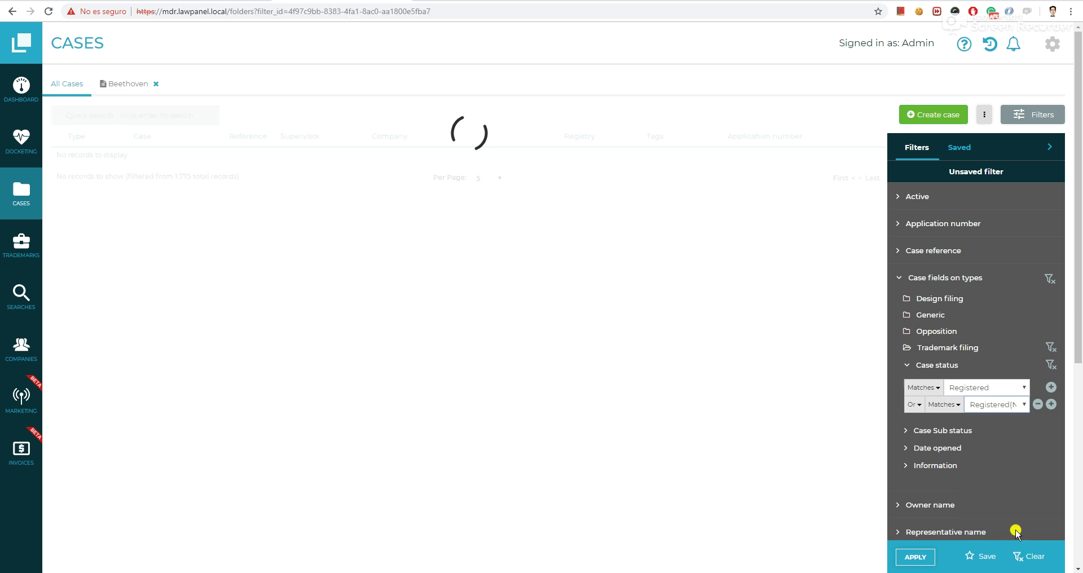
# Set the first Case status condition to Refused and check the statuses in the Beethoven and Johan Sebastian Bach cases.
pyautogui.click(987, 388)
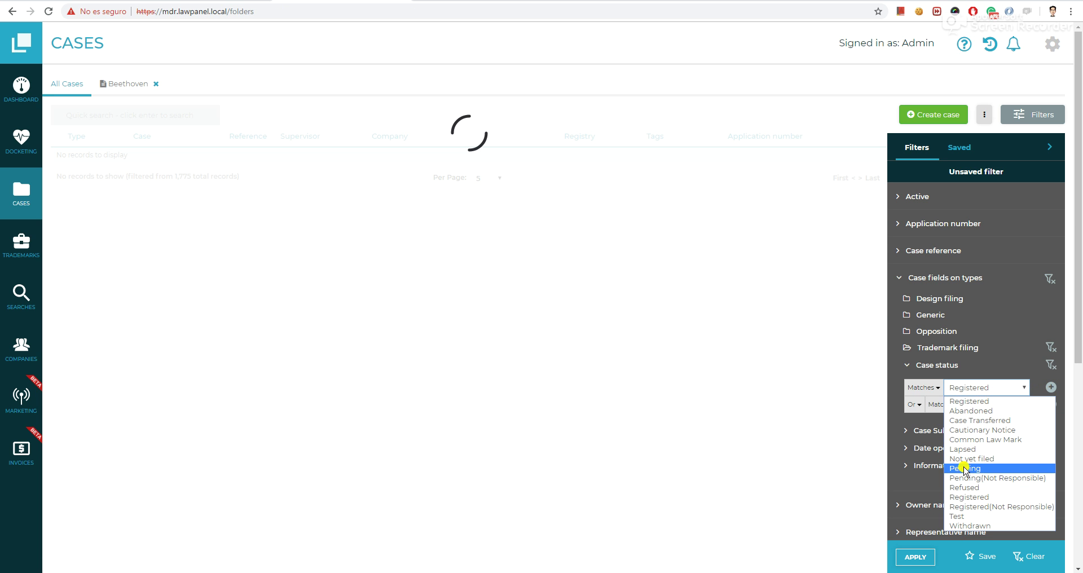
pyautogui.click(967, 487)
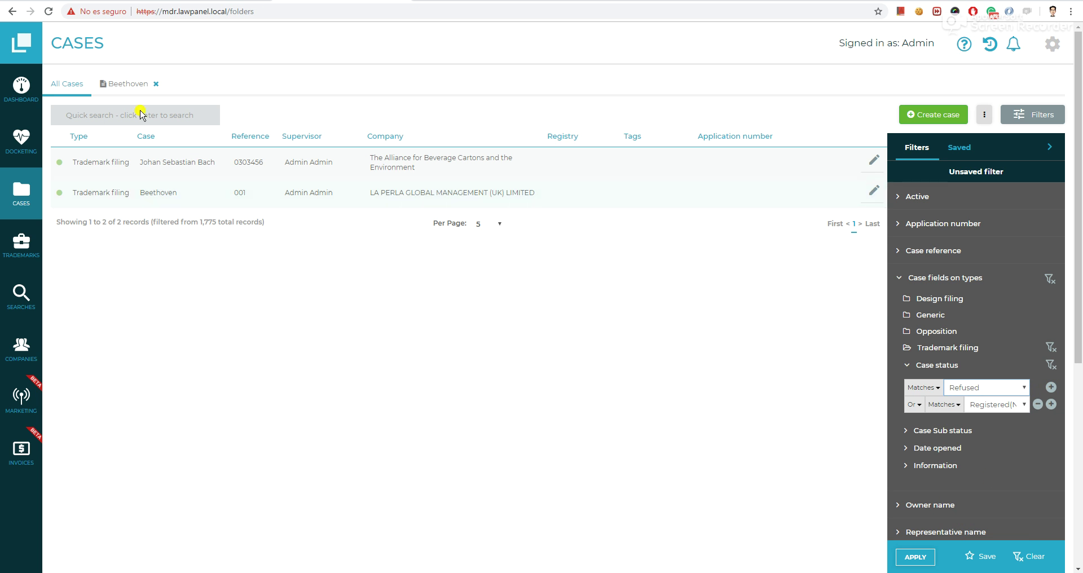
pyautogui.click(130, 84)
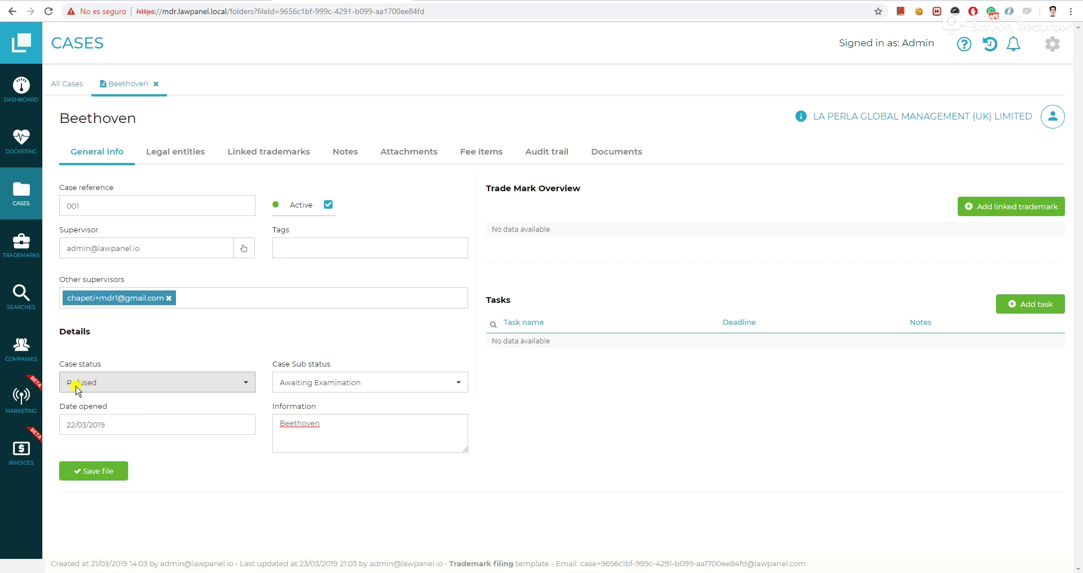
pyautogui.click(74, 86)
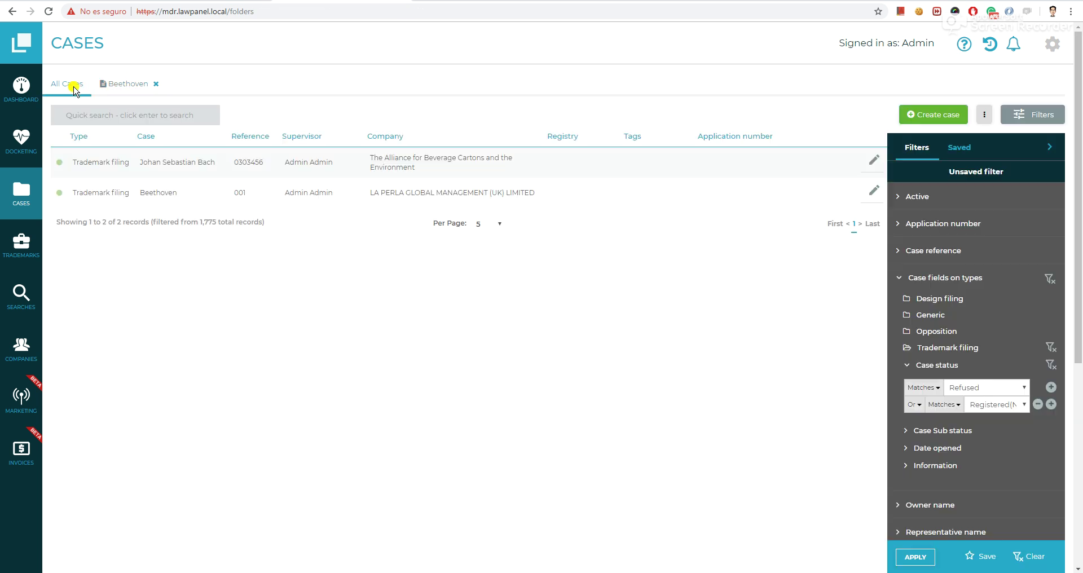
pyautogui.click(173, 166)
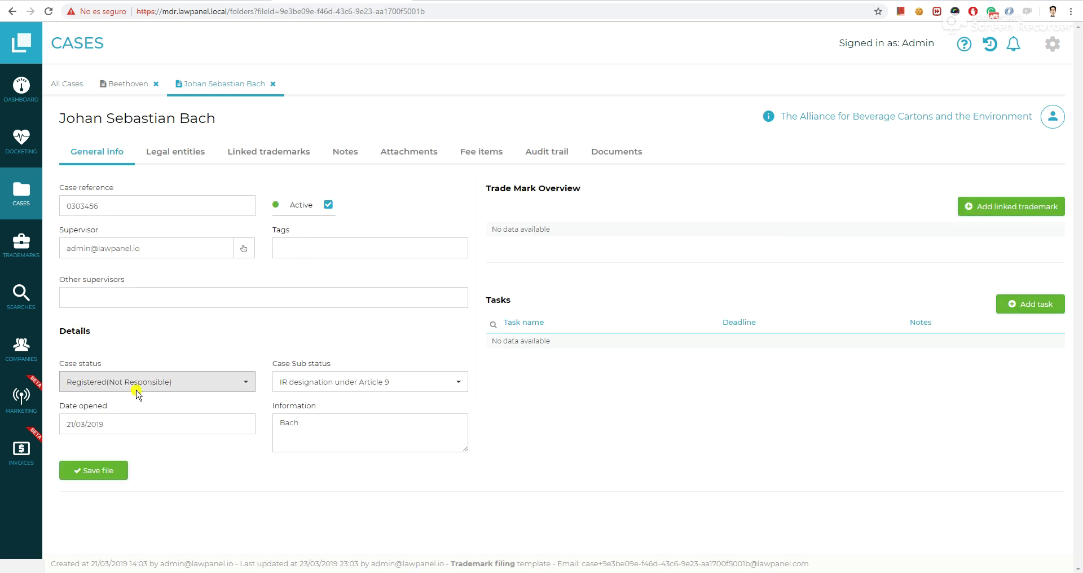
pyautogui.click(69, 83)
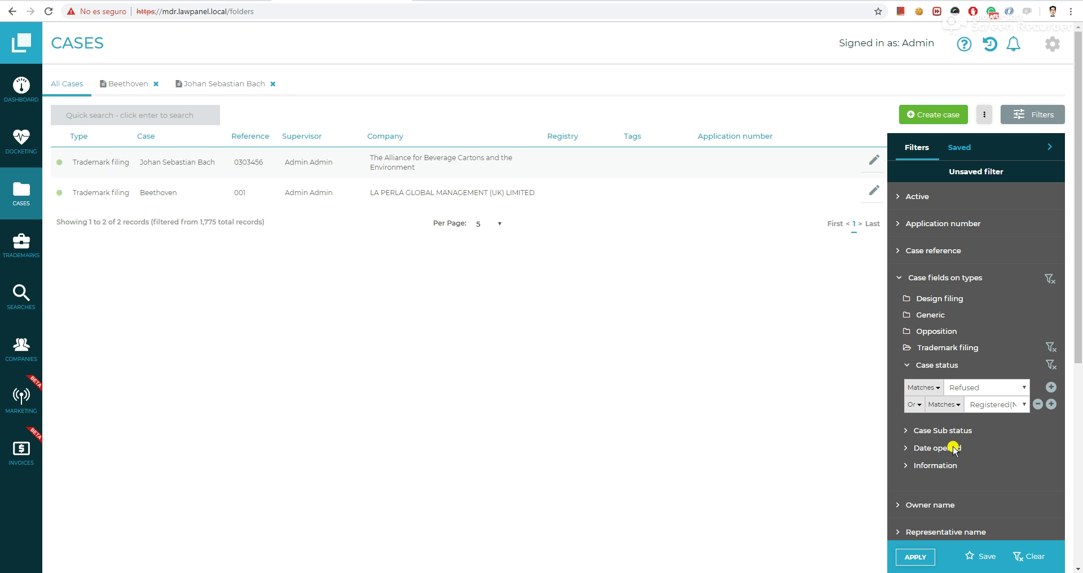
# Clear the Case status filter and filter trademark filings by Date opened on 22/03/2019.
pyautogui.click(1052, 362)
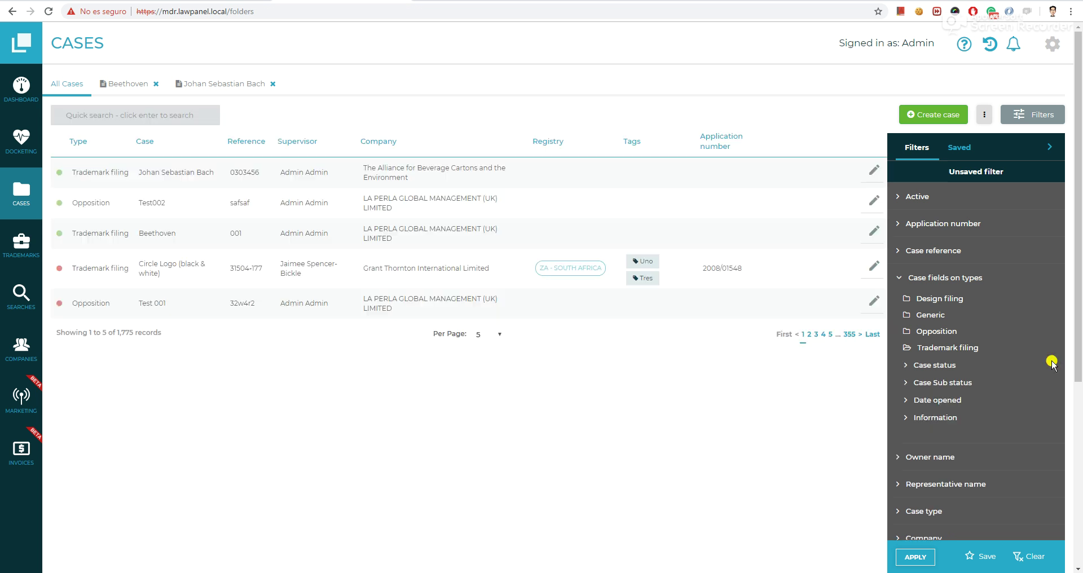
pyautogui.click(941, 401)
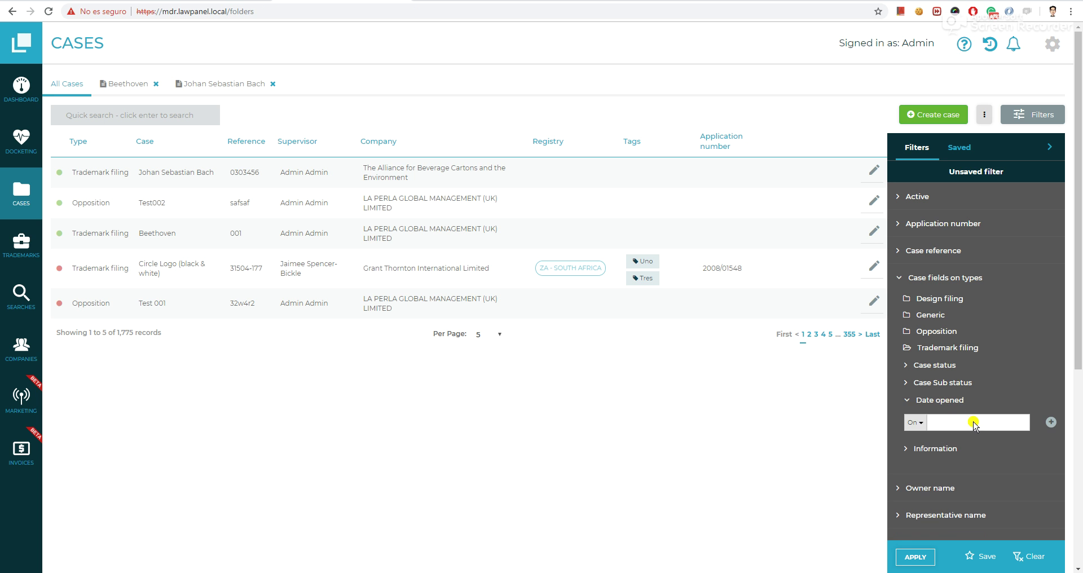
pyautogui.click(973, 423)
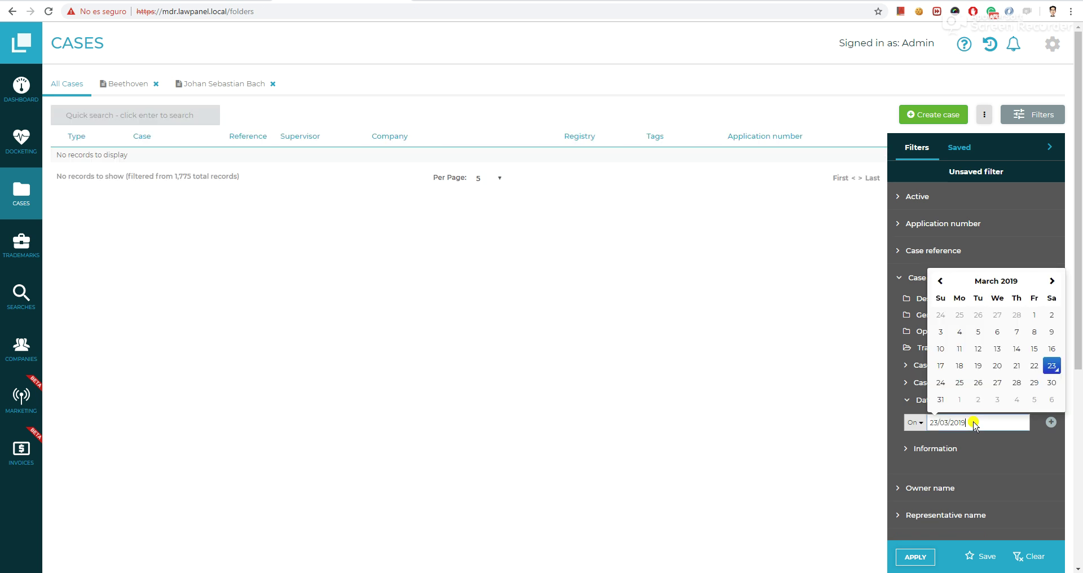
pyautogui.click(1034, 366)
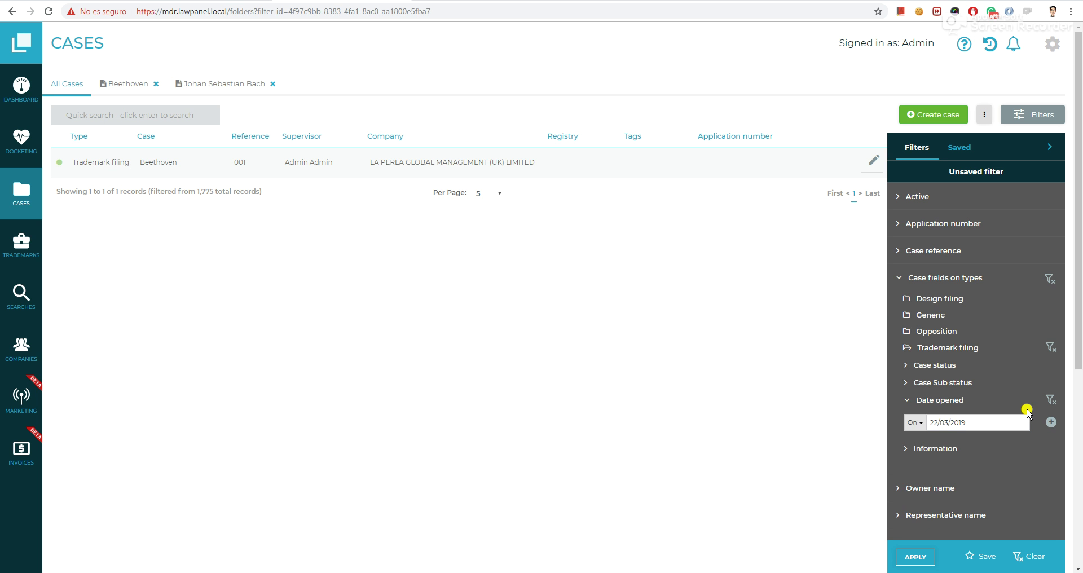
# Add an alternative Date opened condition for 21/03/2019 using Or.
pyautogui.click(1052, 422)
pyautogui.click(974, 440)
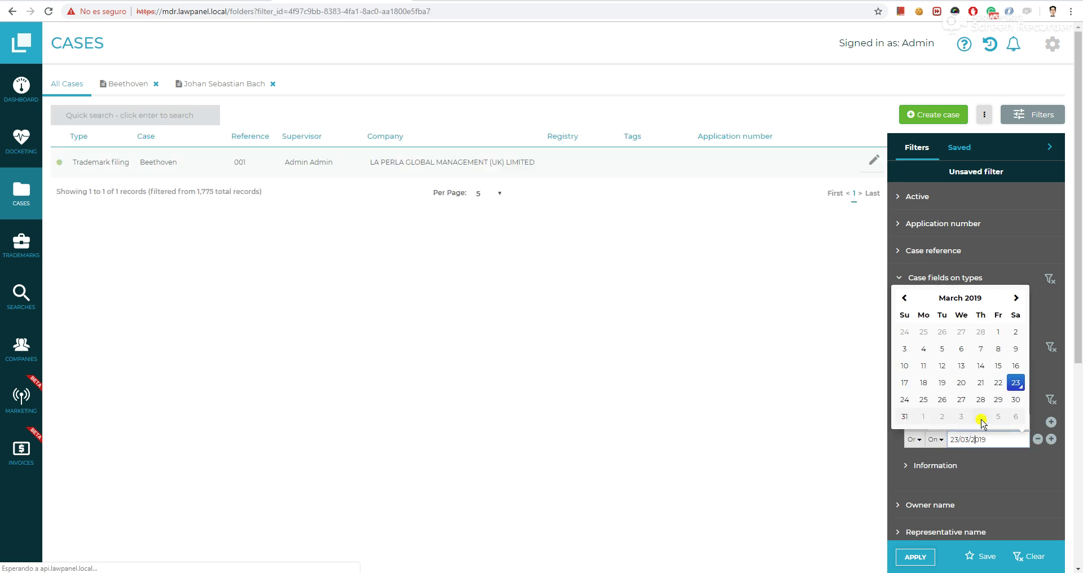
pyautogui.click(982, 383)
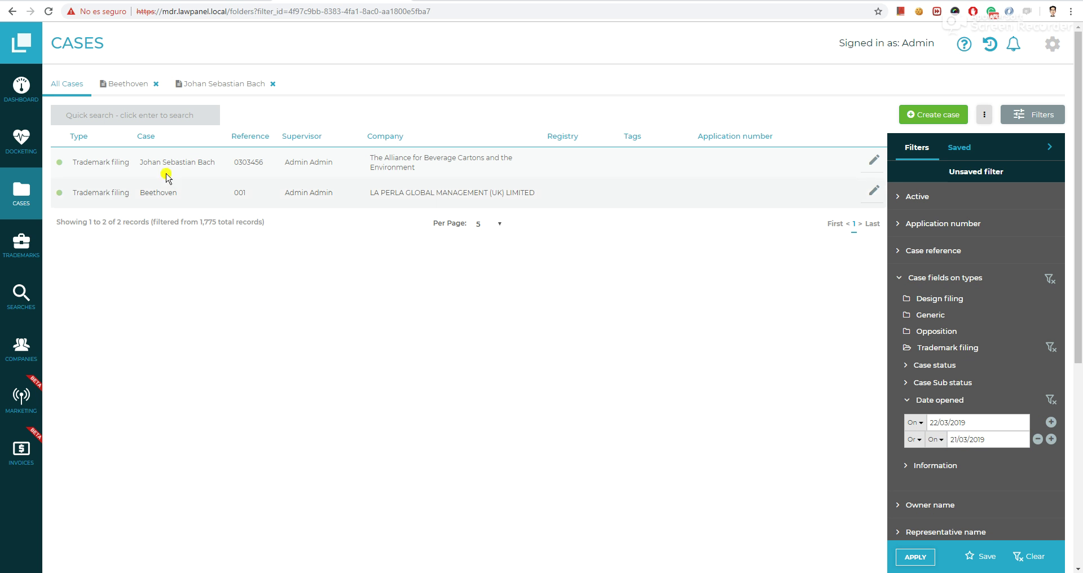
# Check the opening dates in the Beethoven and Johan Sebastian Bach cases and return to all cases.
pyautogui.click(120, 87)
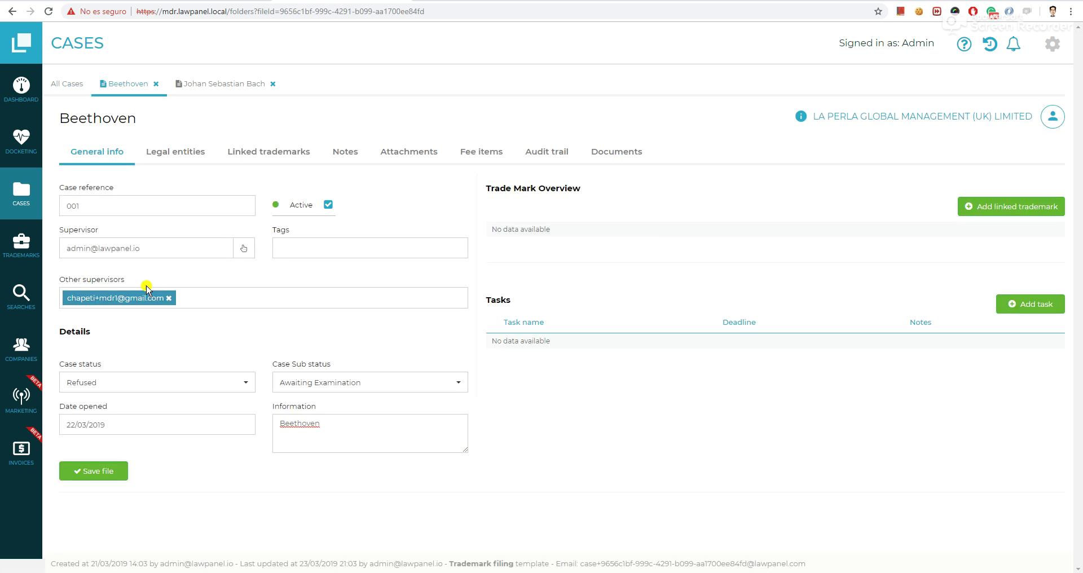
pyautogui.click(235, 88)
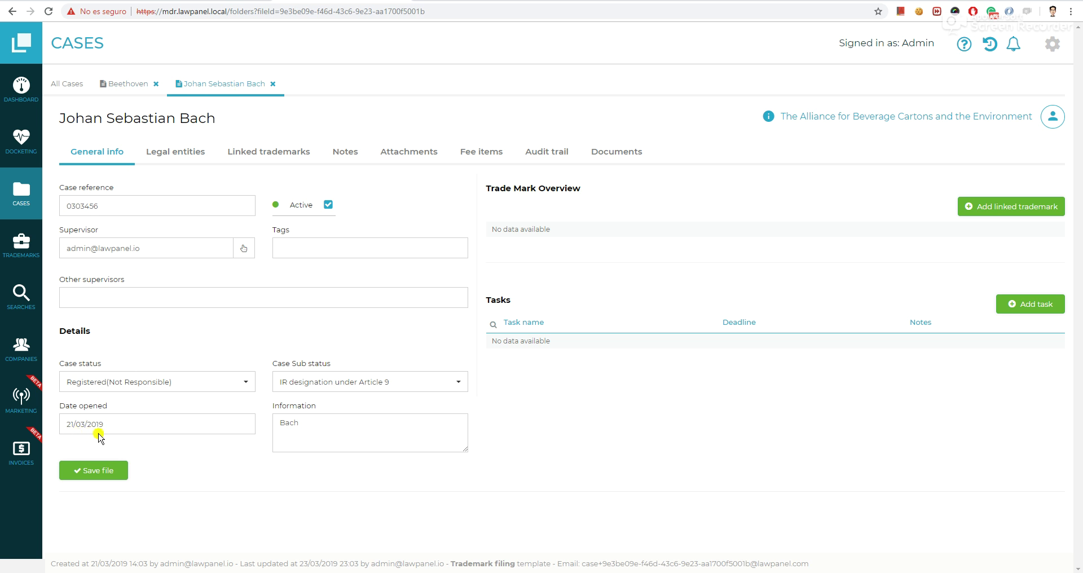
pyautogui.click(85, 86)
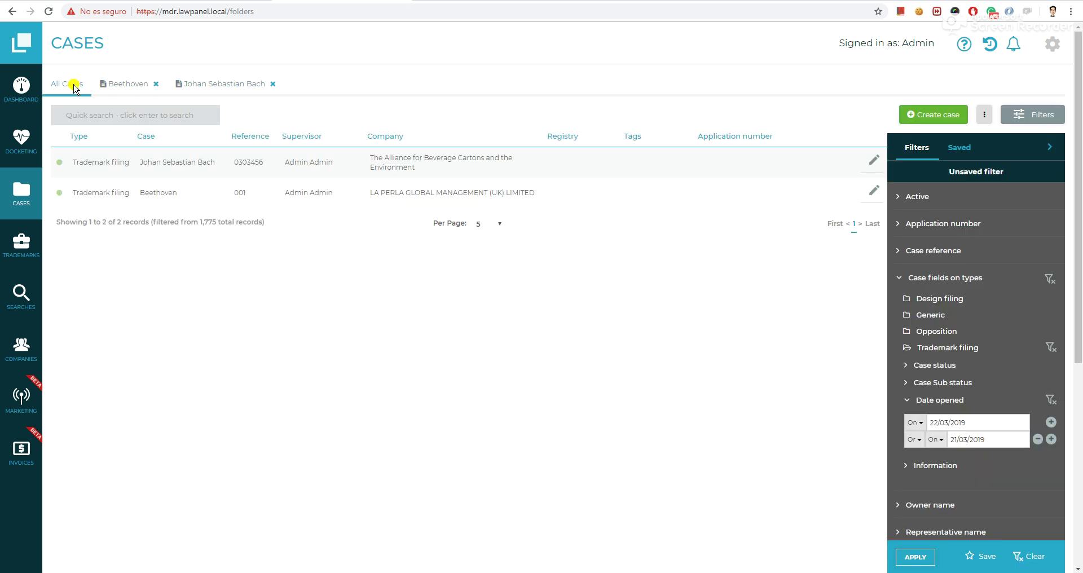
# Clear the Date opened filter and filter trademark filings by Information containing "beetho".
pyautogui.click(1053, 399)
pyautogui.click(927, 420)
pyautogui.click(928, 442)
pyautogui.click(932, 486)
pyautogui.click(967, 441)
pyautogui.write('beetho')
# Add an Or condition to the Information filter for text containing "bach".
pyautogui.click(1051, 440)
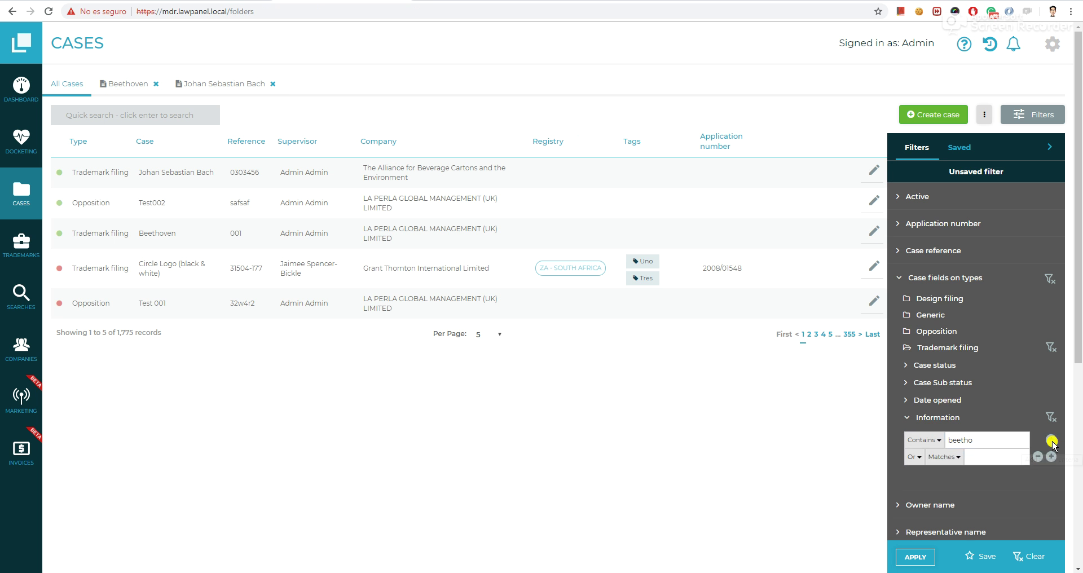
pyautogui.click(954, 458)
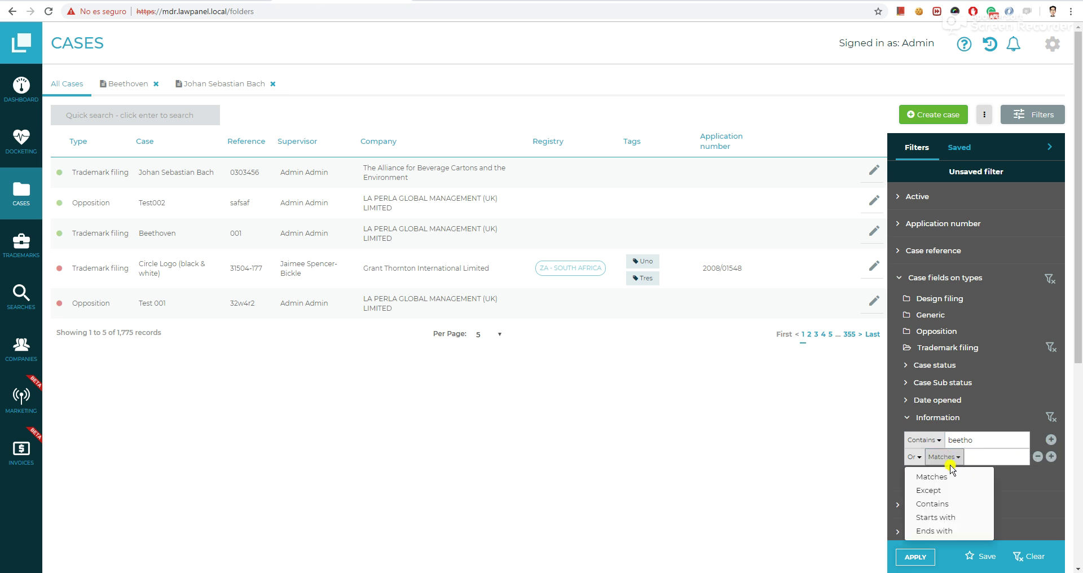
pyautogui.click(937, 503)
pyautogui.click(979, 459)
pyautogui.write('bach')
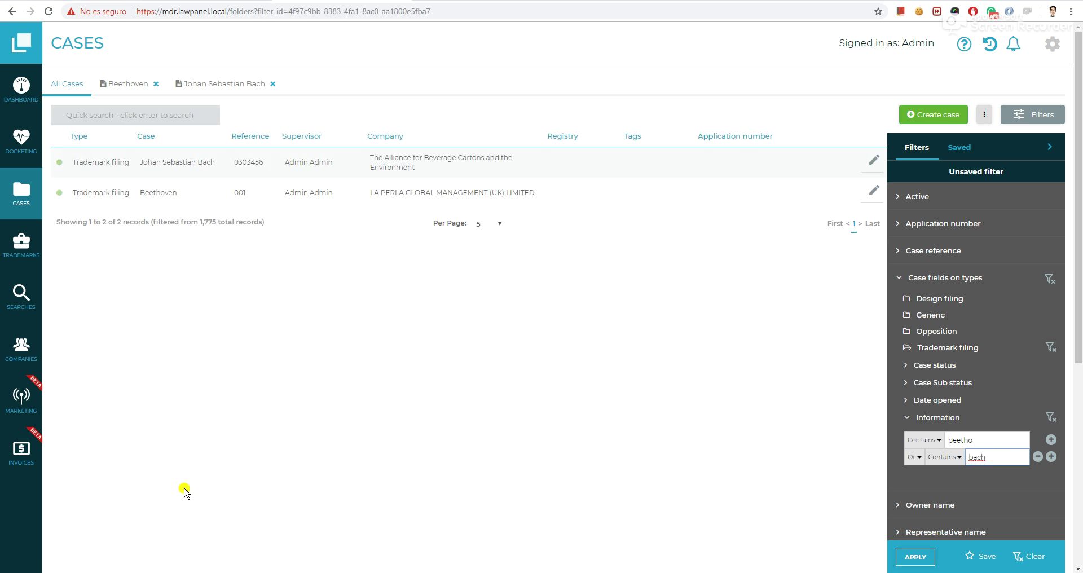
# Check the Information text in the Beethoven and Johan Sebastian Bach cases and return to all cases.
pyautogui.click(127, 85)
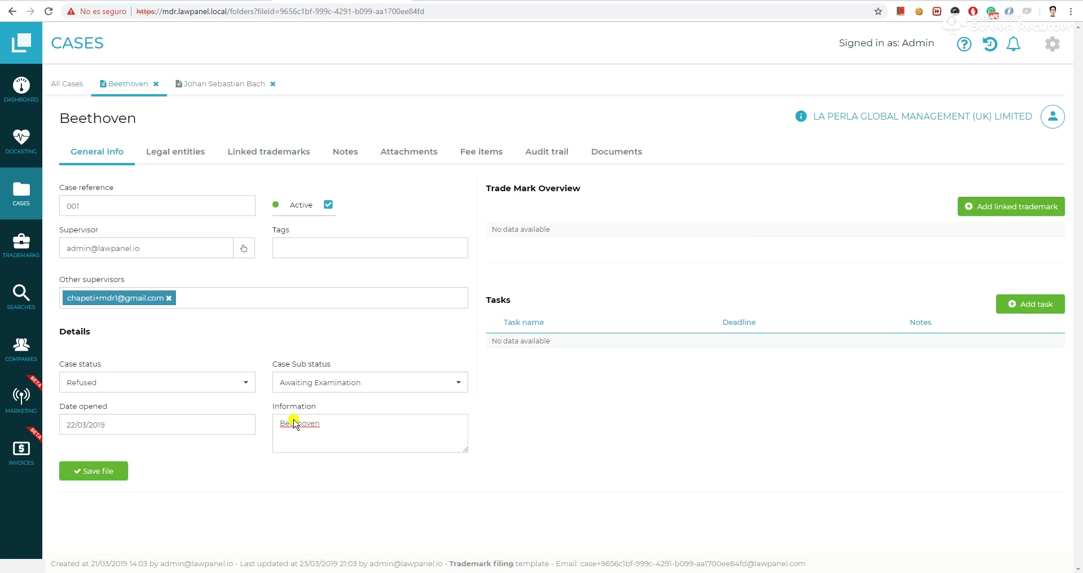
pyautogui.click(213, 88)
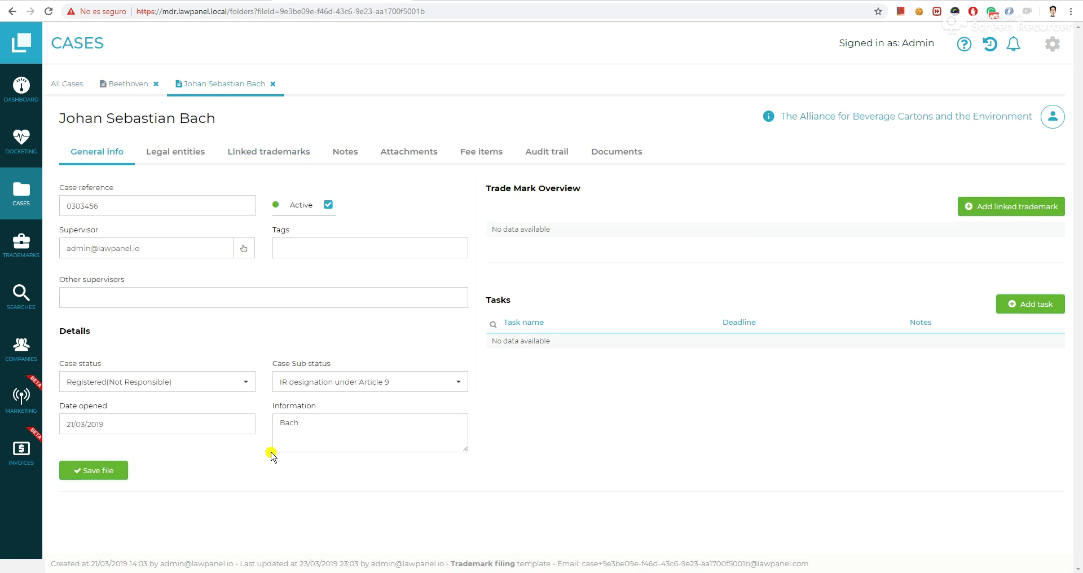
pyautogui.click(62, 86)
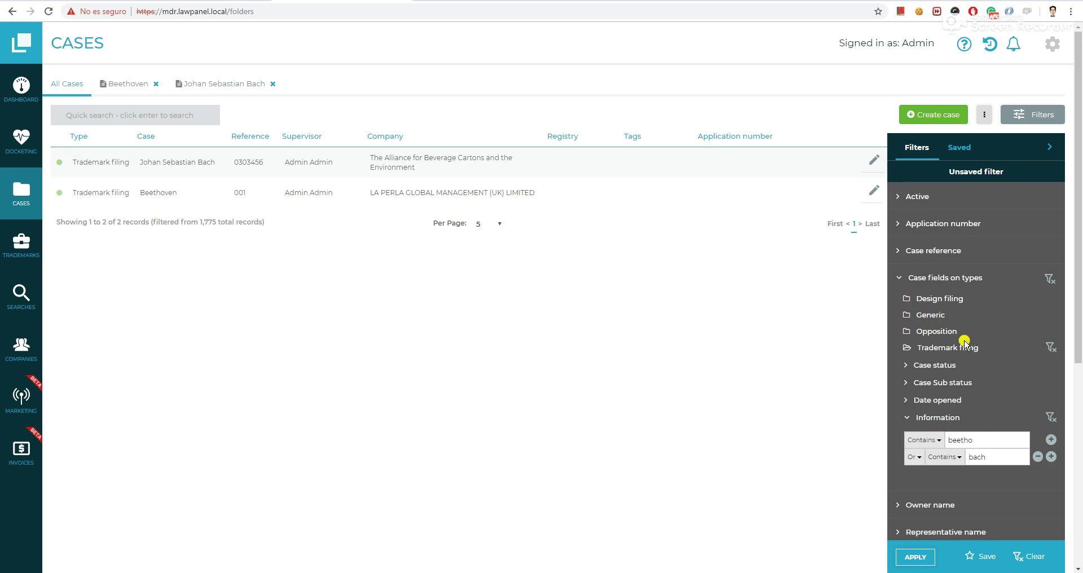
# Add an Opposition filter for Case status matching Abandoned.
pyautogui.click(952, 332)
pyautogui.scroll(-2, 952, 333)
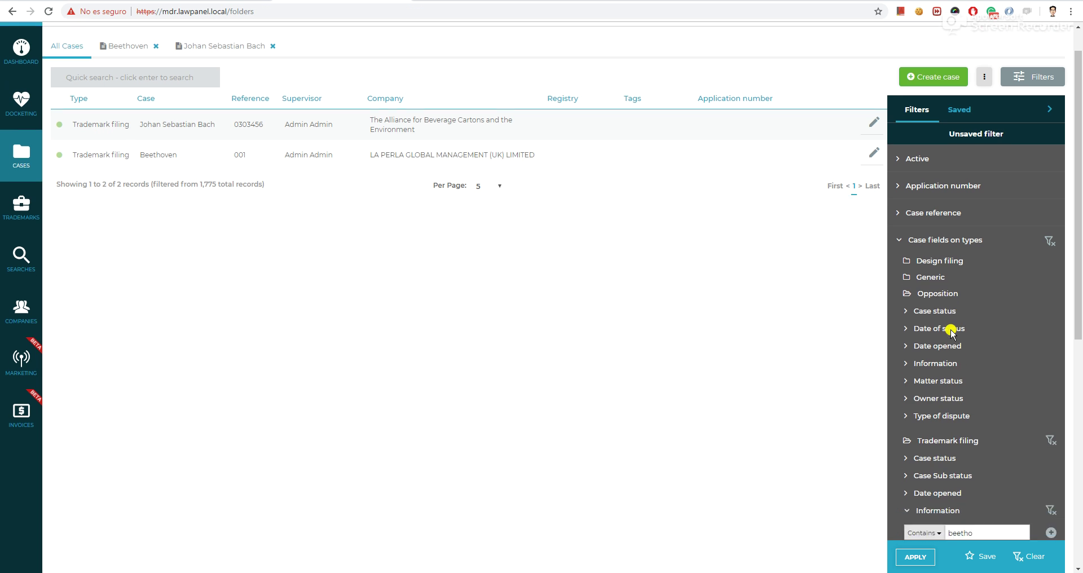
pyautogui.click(932, 274)
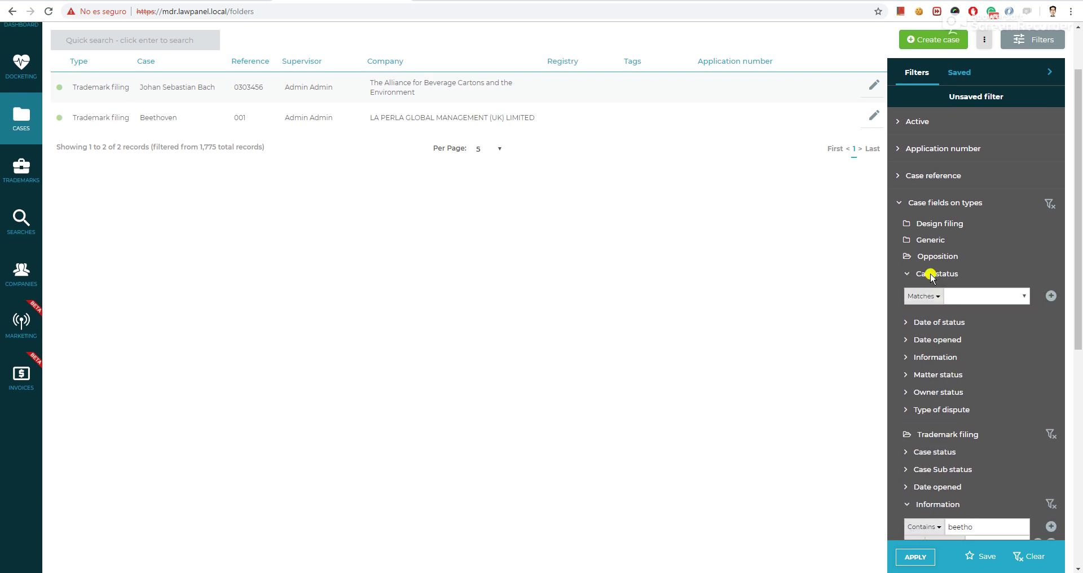
pyautogui.click(966, 298)
pyautogui.click(970, 316)
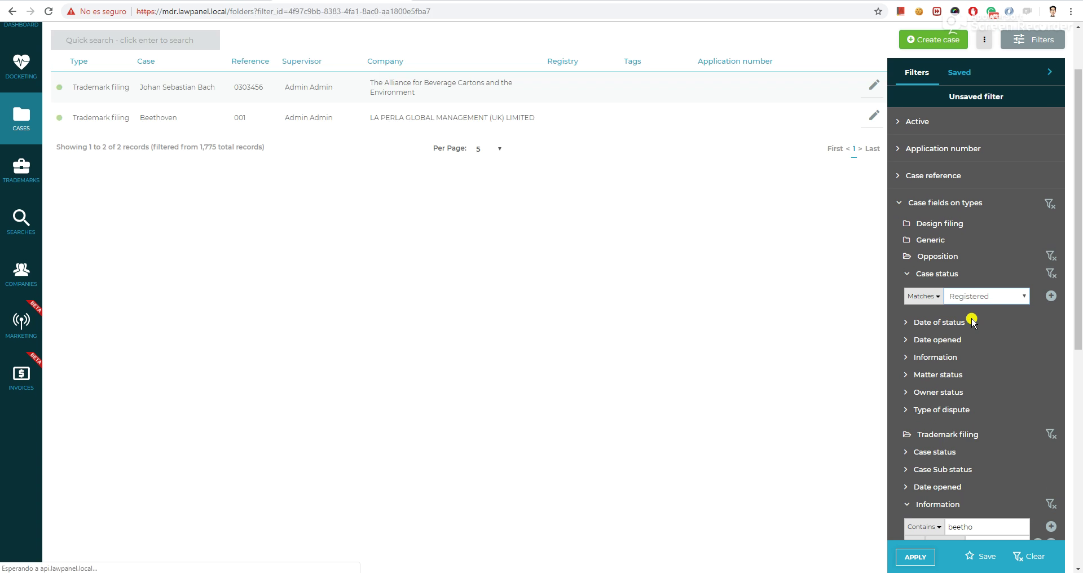
pyautogui.click(971, 297)
pyautogui.click(973, 315)
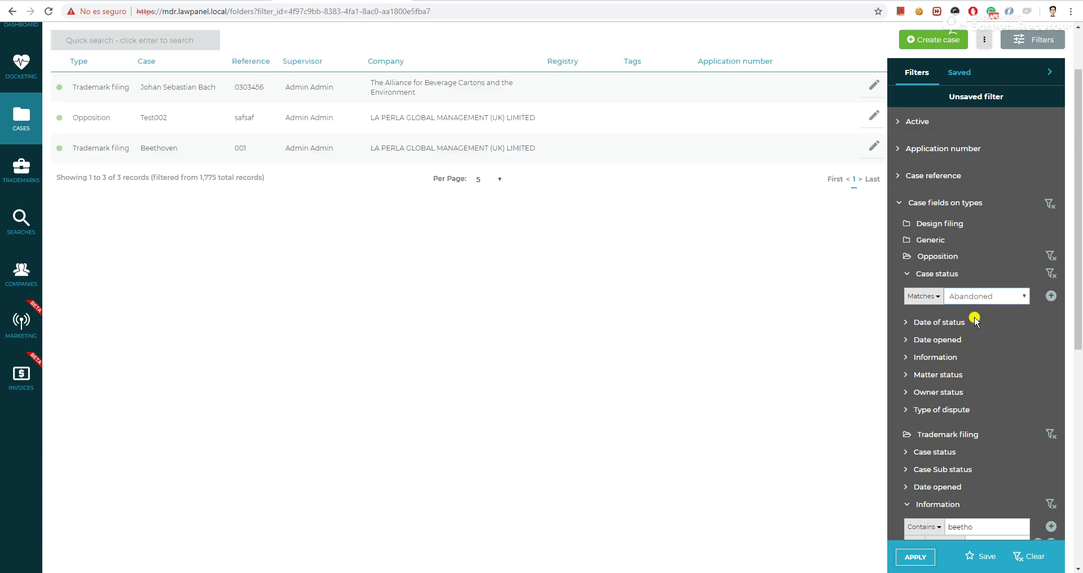
# Check the case status in the Test002 opposition case, then review the combined Opposition and Trademark filing filters in the case list.
pyautogui.click(144, 129)
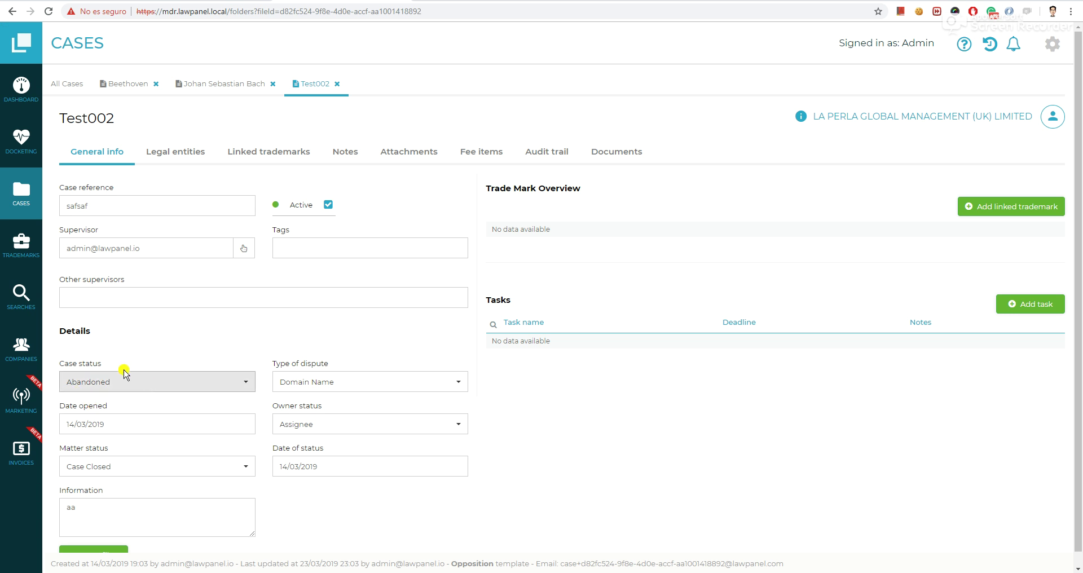
pyautogui.click(58, 82)
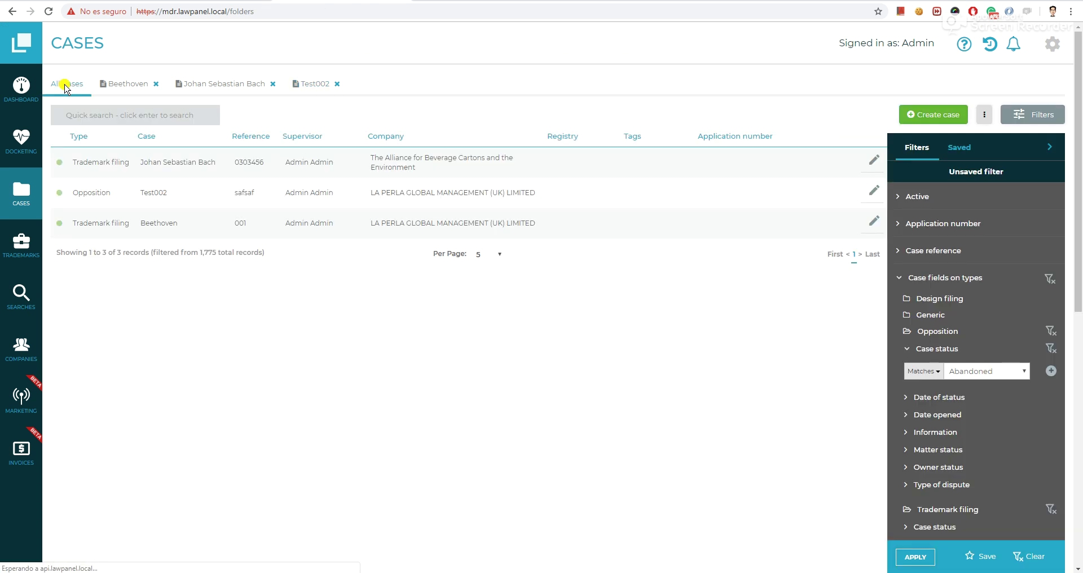
pyautogui.scroll(-4, 1000, 336)
pyautogui.scroll(-4, 1000, 336)
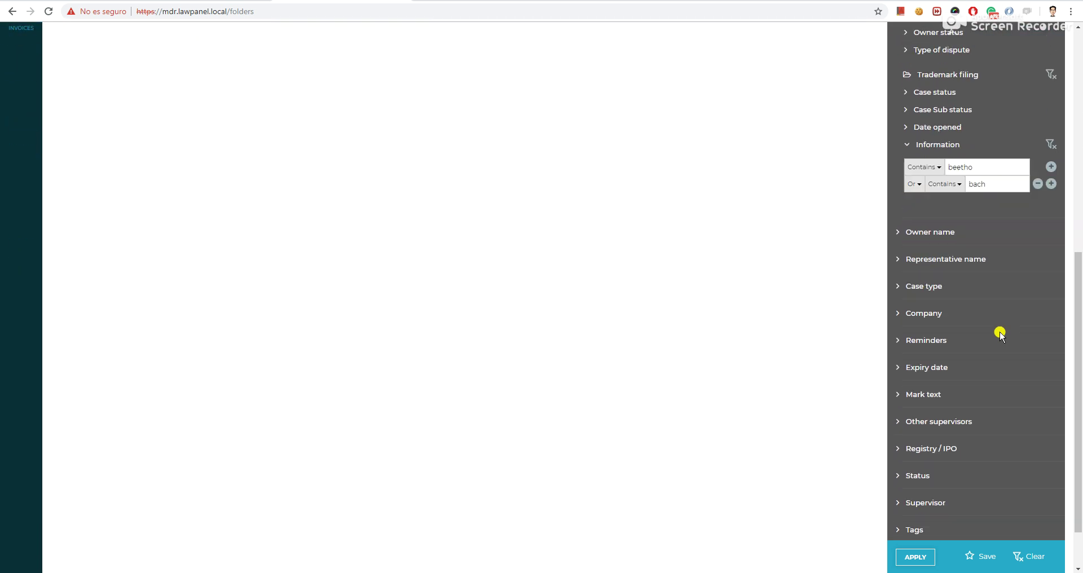
pyautogui.scroll(1, 1000, 336)
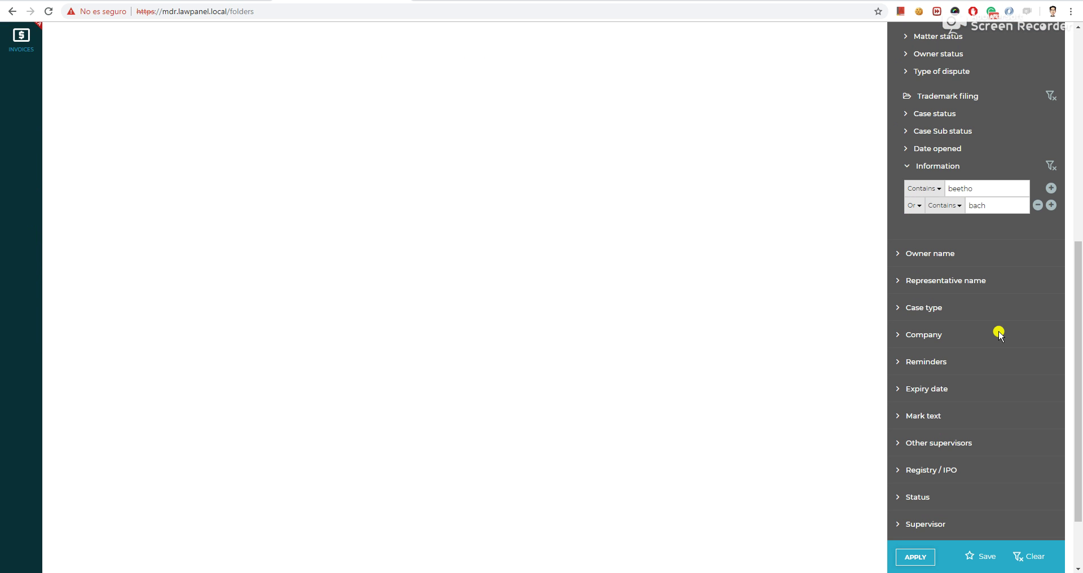
pyautogui.scroll(3, 1000, 336)
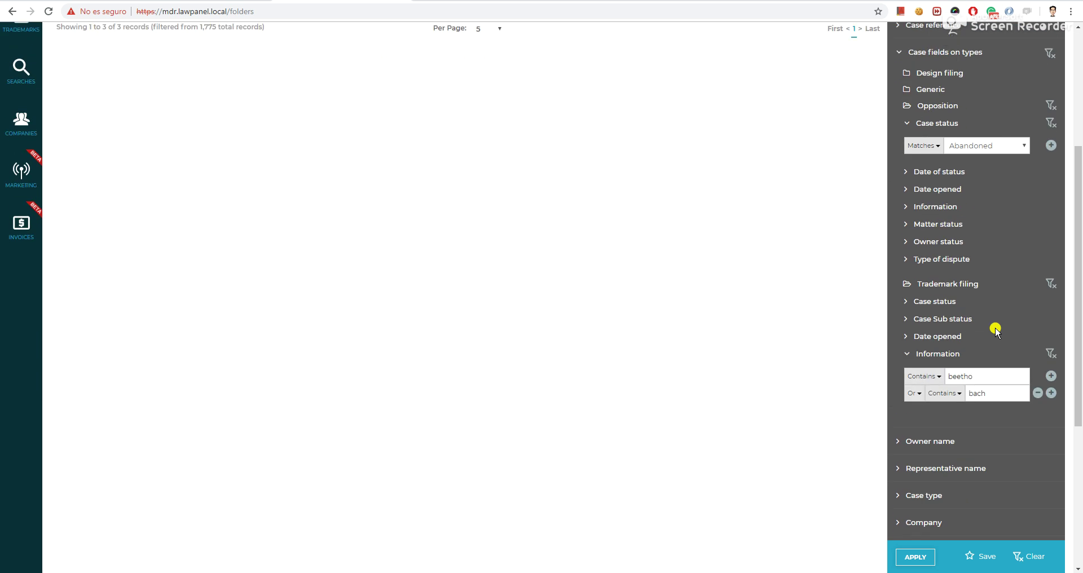
# Collapse the Opposition and Trademark filing fields, clear all filters on case fields and collapse the Case fields on types section.
pyautogui.click(935, 125)
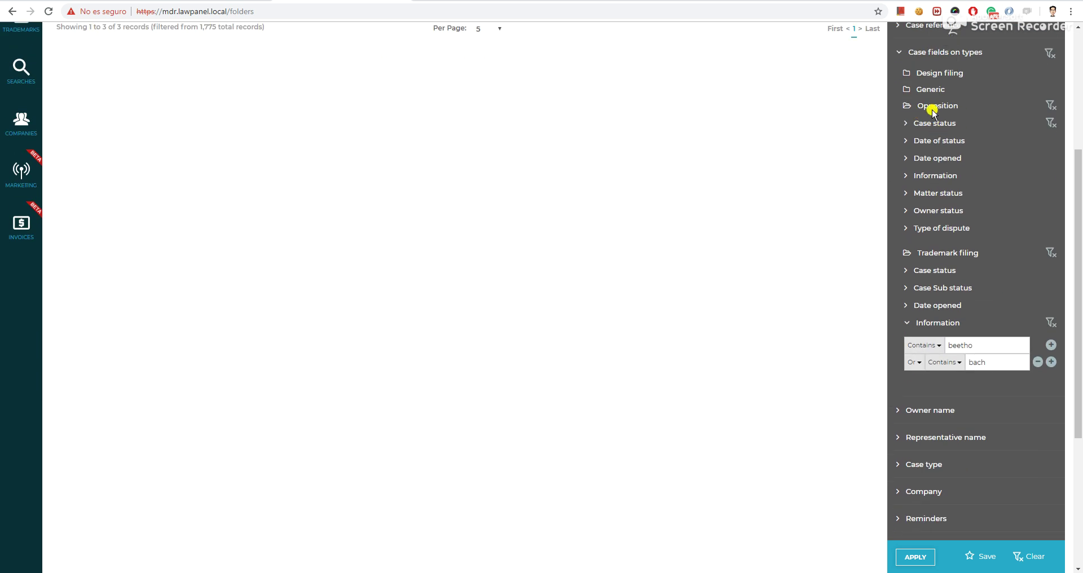
pyautogui.click(934, 113)
pyautogui.click(928, 127)
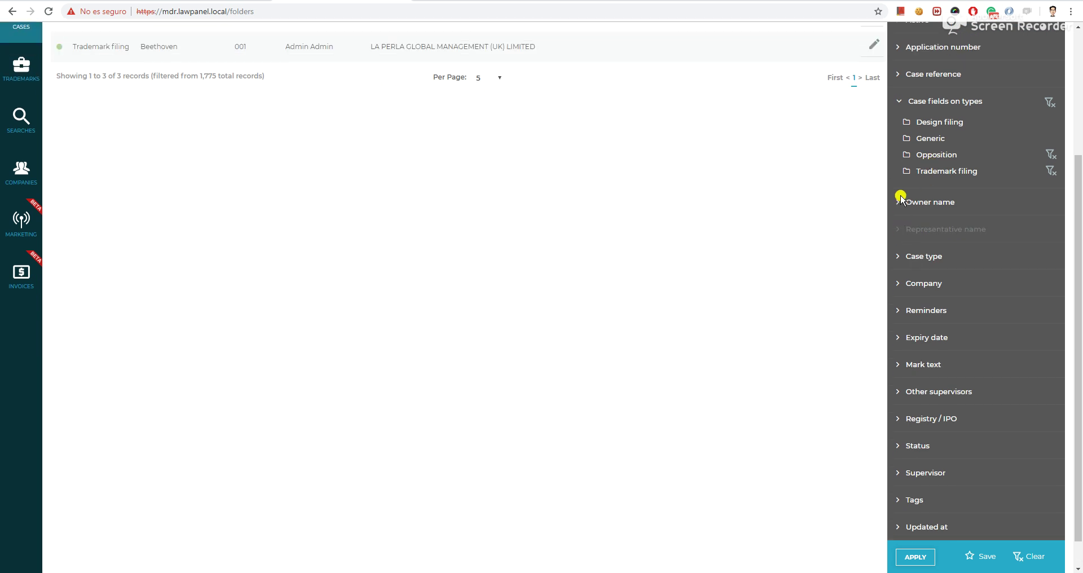
pyautogui.scroll(4, 901, 198)
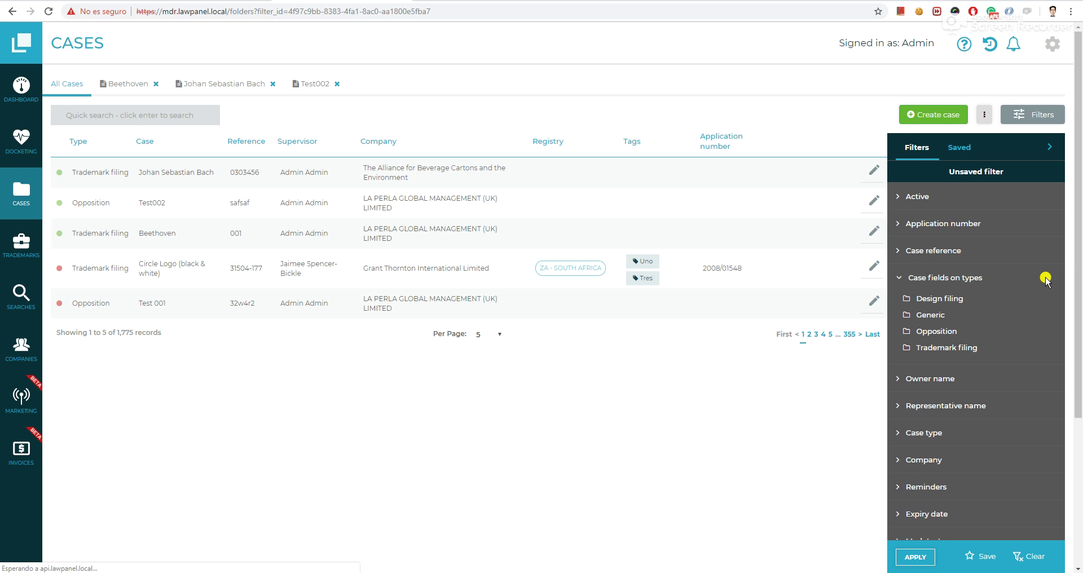
pyautogui.click(1035, 278)
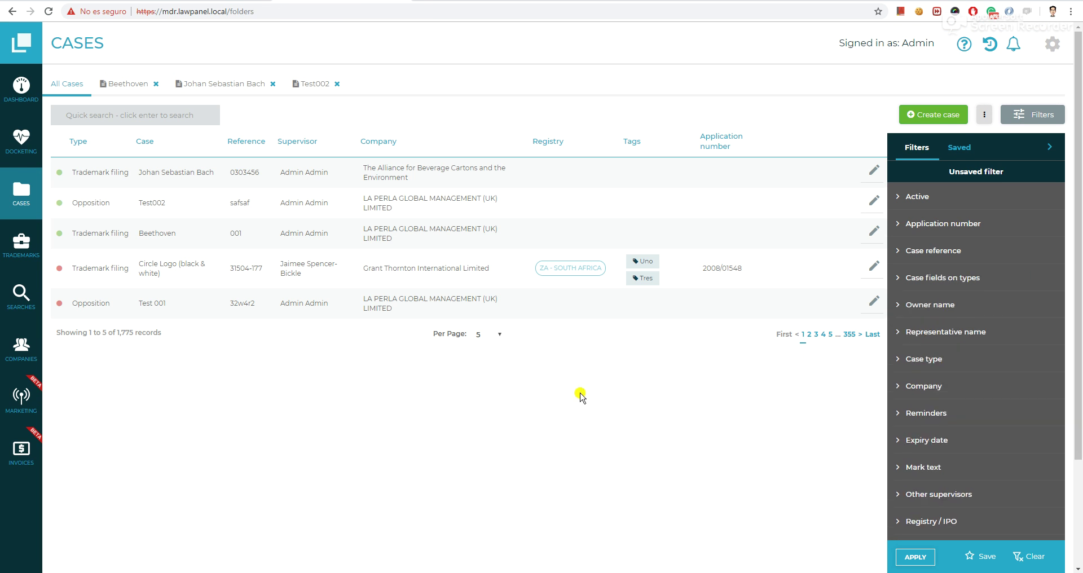